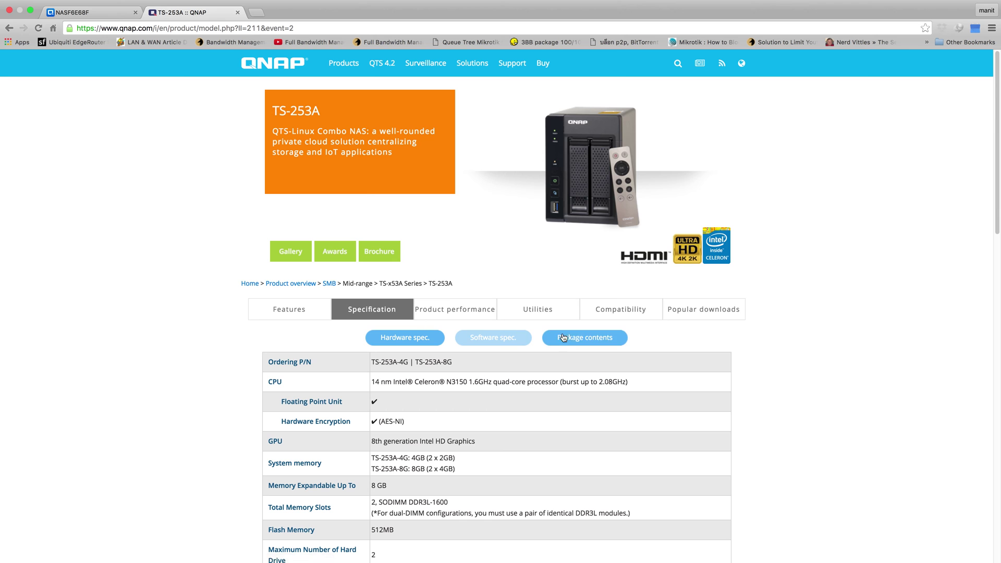
Examine the TS-253A hardware specifications, including the CPU, system memory, memory slots and ports
scroll(547, 349, "down", 3)
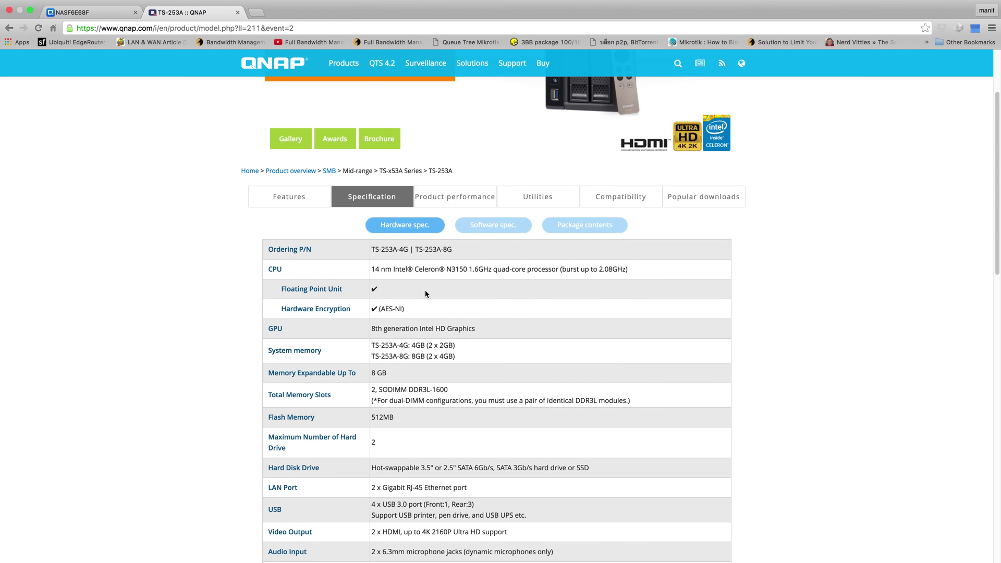
left_click_drag(383, 251, 472, 271)
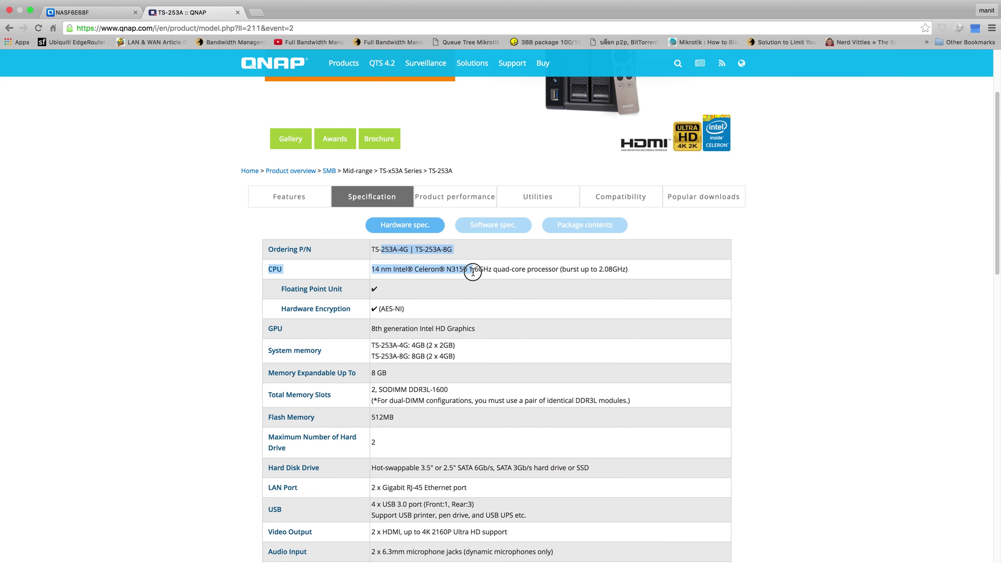
left_click_drag(473, 272, 484, 272)
left_click_drag(484, 272, 483, 271)
left_click_drag(454, 346, 411, 346)
scroll(446, 369, "down", 1)
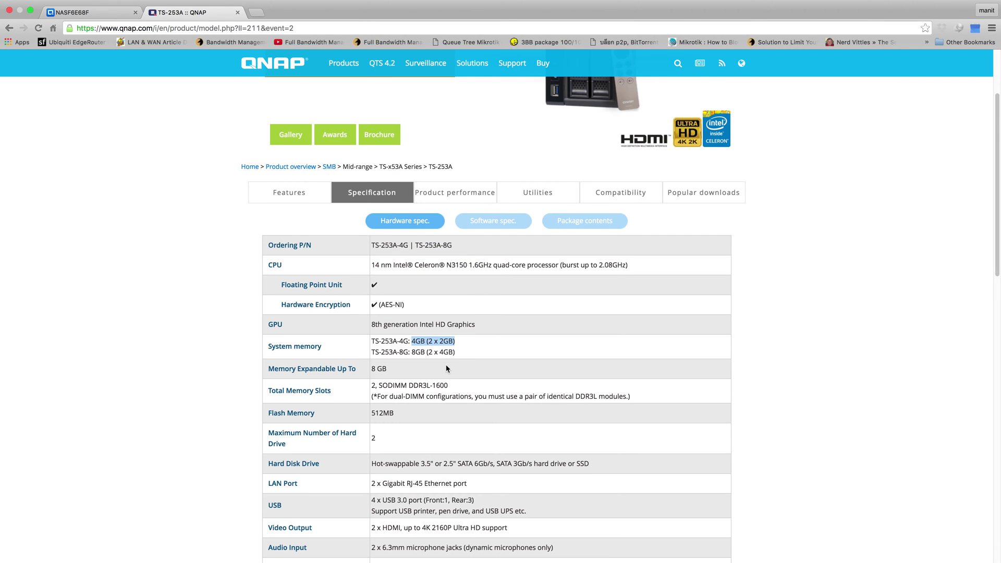
scroll(446, 368, "down", 1)
scroll(446, 369, "down", 1)
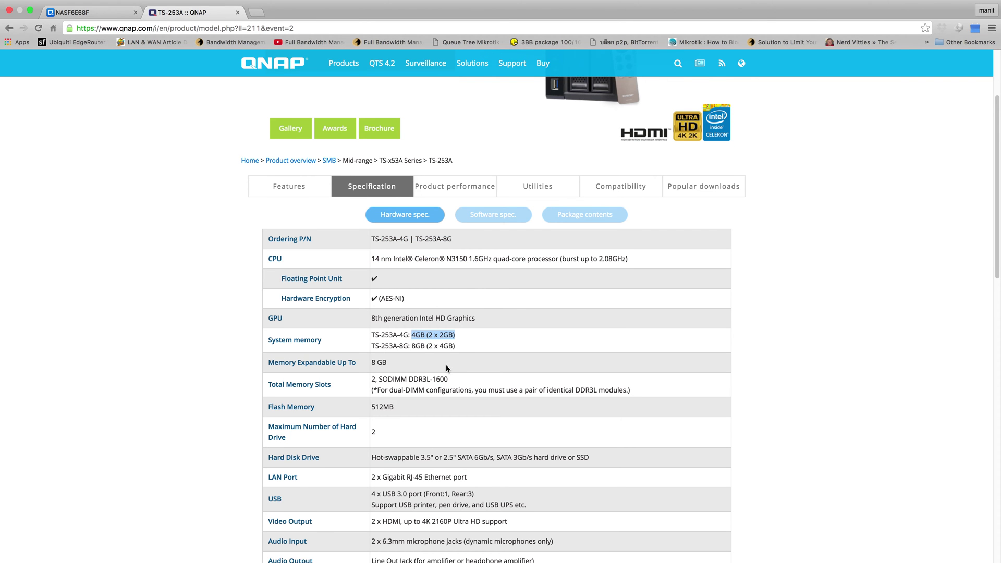
left_click_drag(389, 346, 407, 363)
scroll(443, 376, "down", 4)
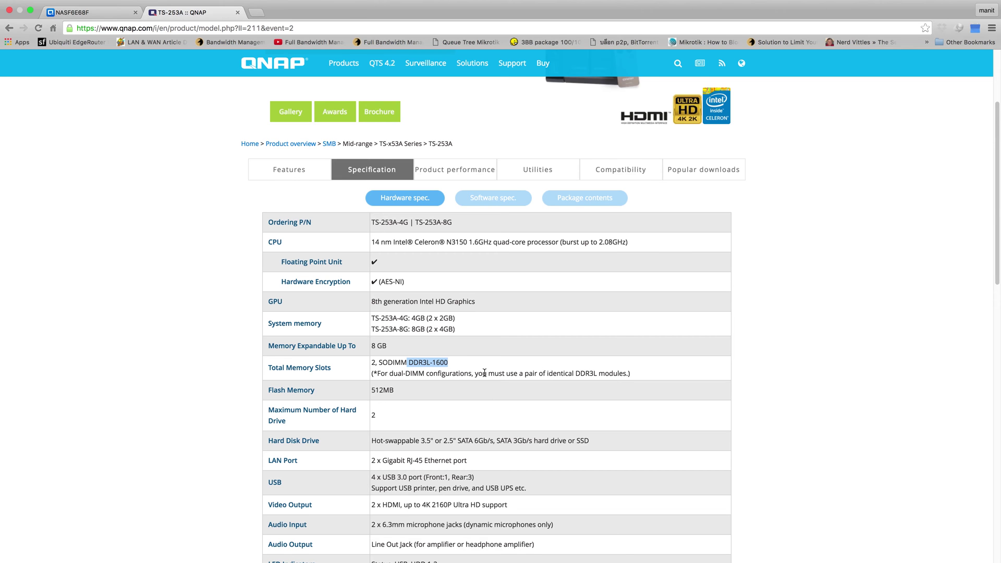
scroll(483, 372, "down", 5)
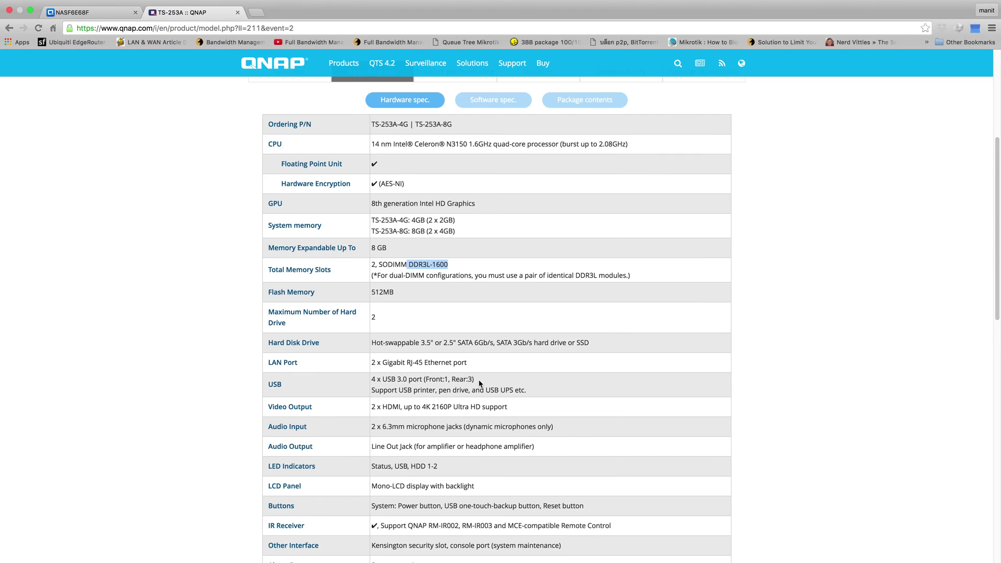
scroll(479, 384, "down", 10)
scroll(477, 385, "up", 15)
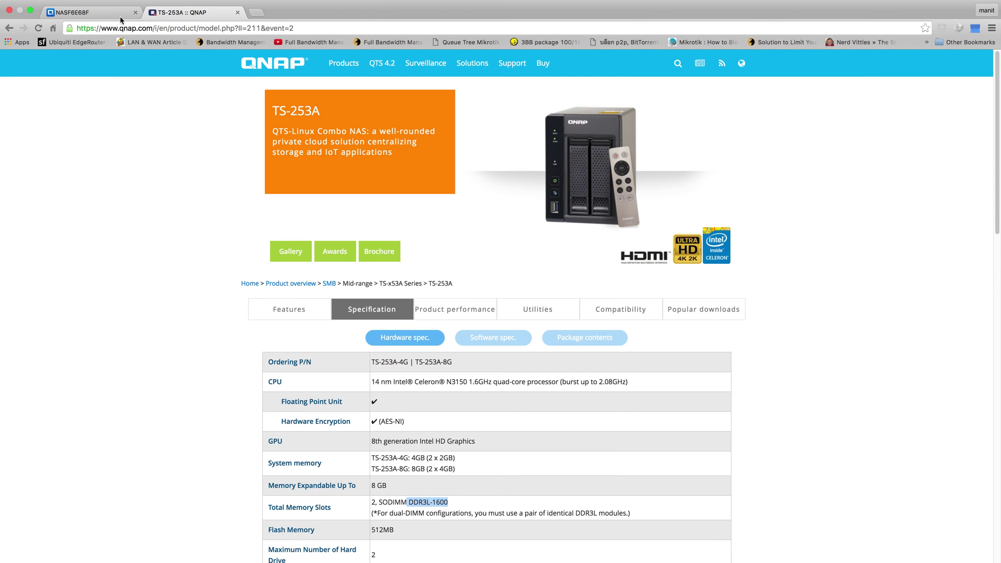
Log in to the NASF6E68F NAS with the prefilled admin credentials and open Virtualization Station
left_click(95, 13)
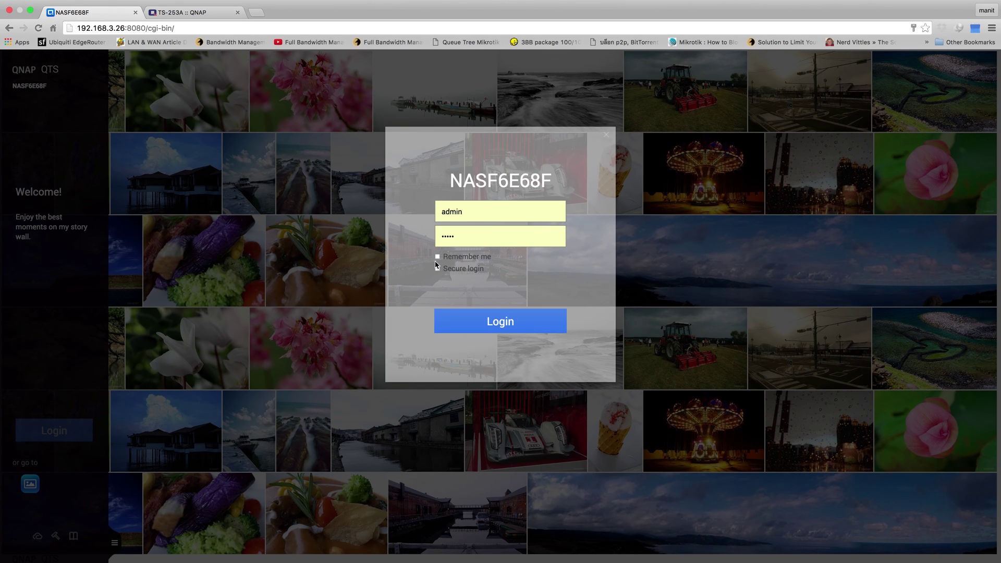
left_click(521, 326)
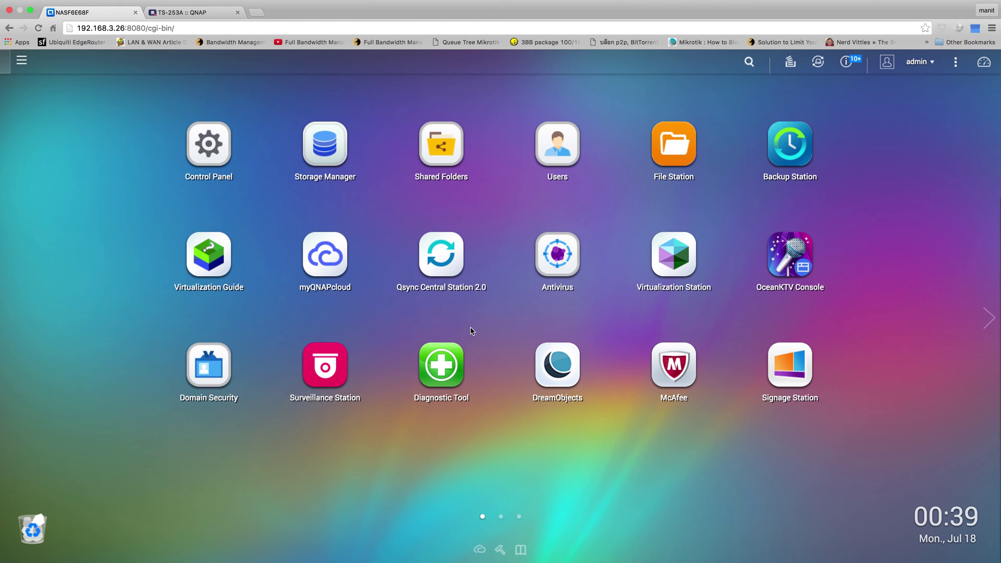
left_click(677, 269)
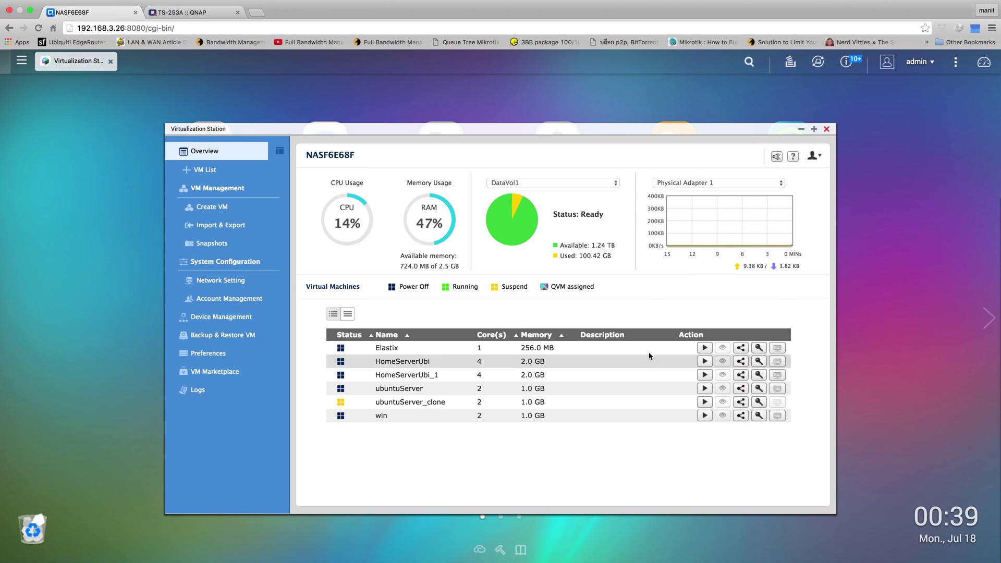
Start the Elastix virtual machine and open its console, taking the browser out of full screen
left_click(703, 347)
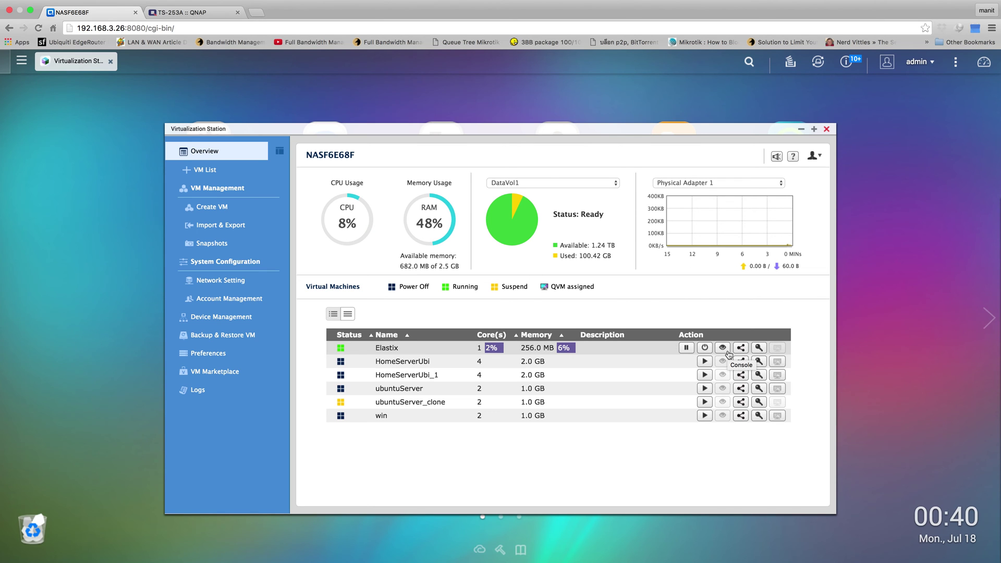
mouse_move(729, 355)
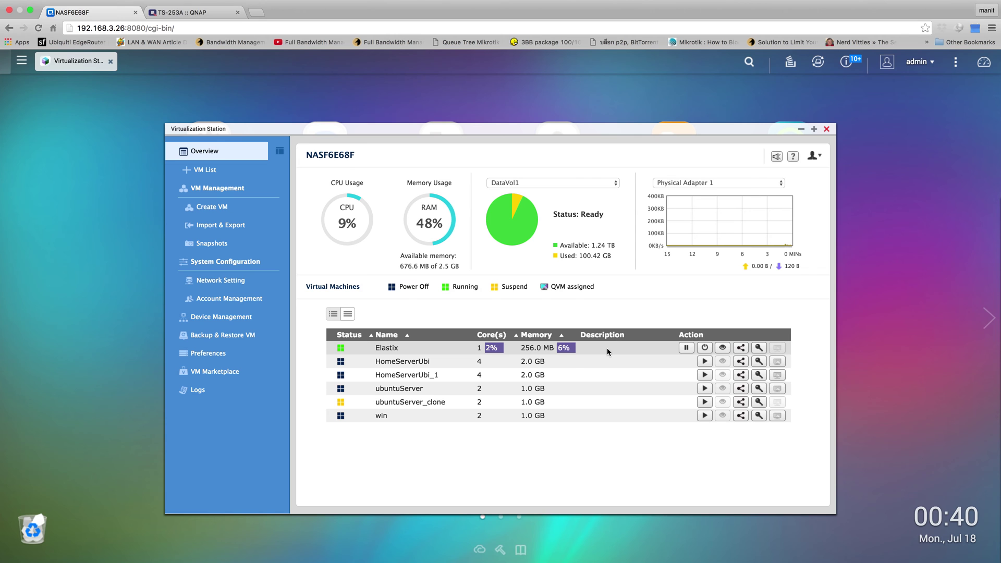
left_click(724, 353)
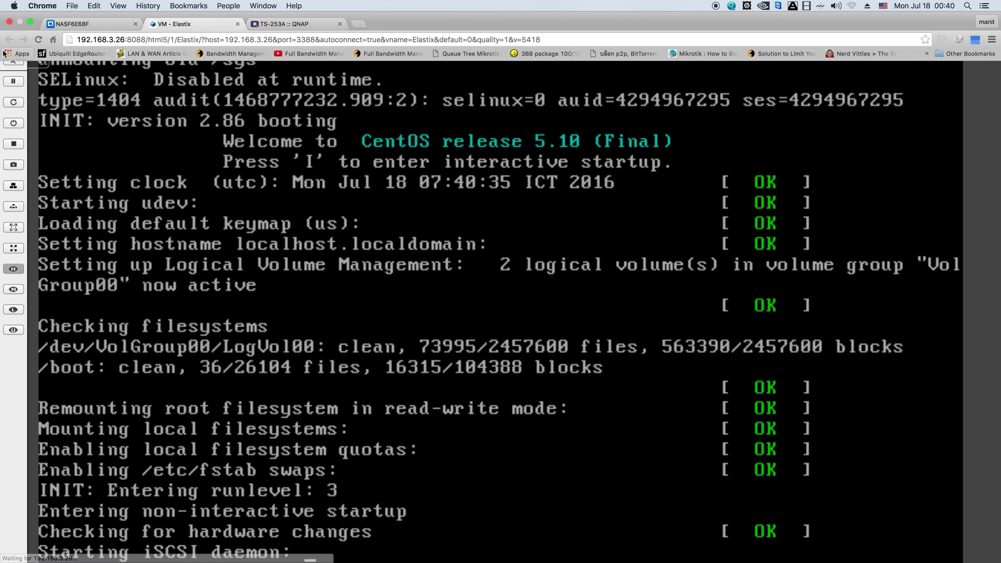
left_click(29, 22)
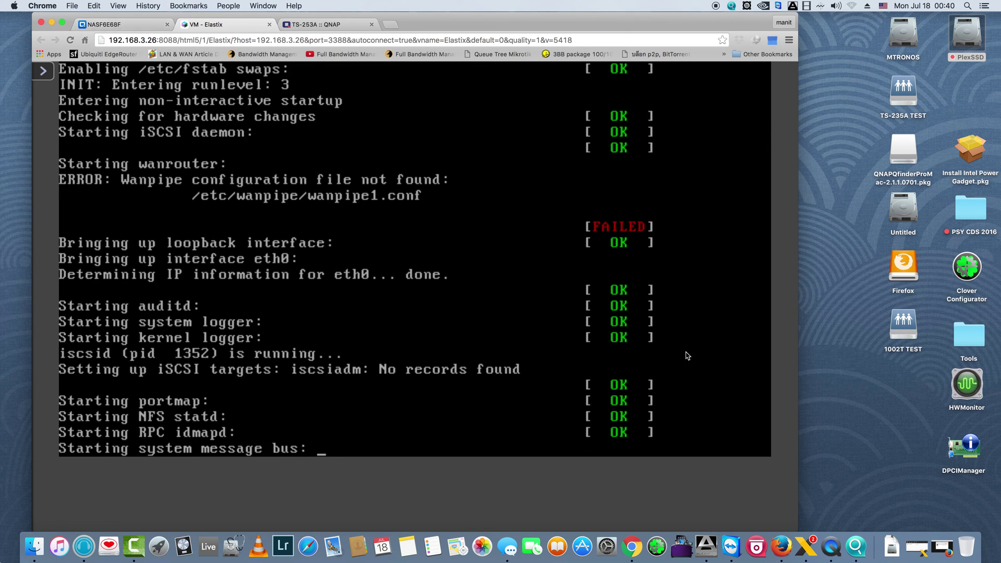
Close the X-Lite preferences and restart X-Lite to bring up its dialer
left_click(813, 543)
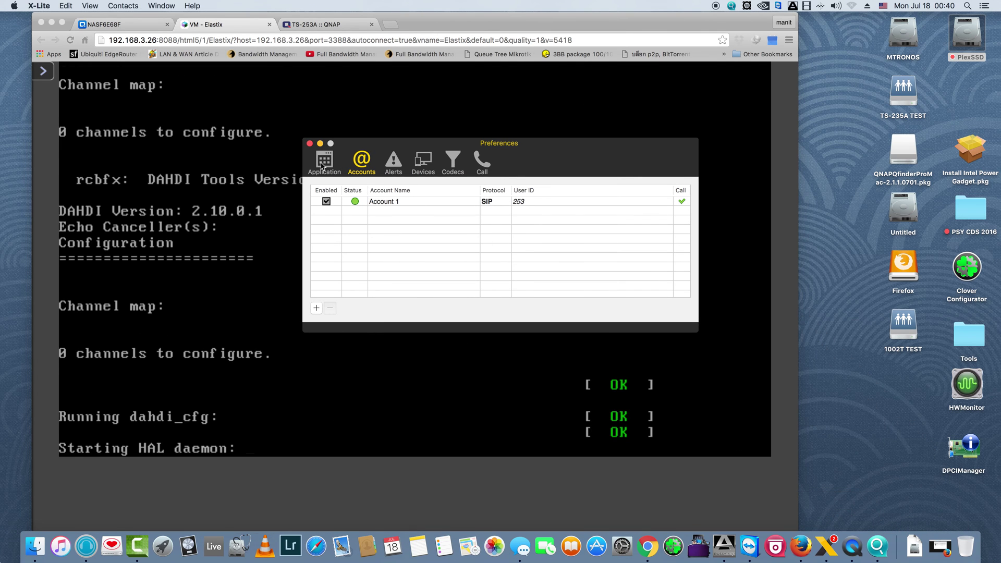
left_click(325, 161)
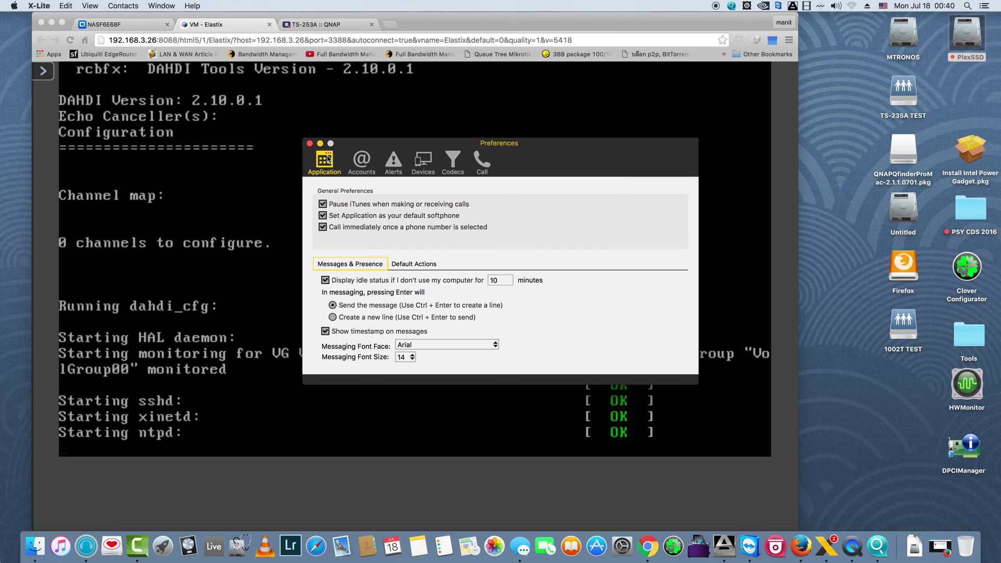
left_click(309, 144)
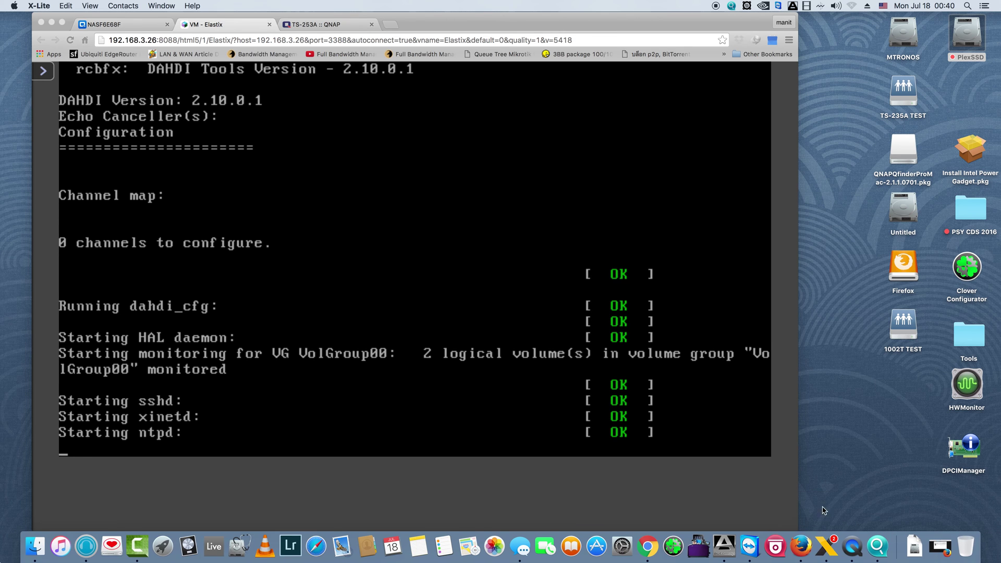
right_click(827, 546)
left_click(828, 491)
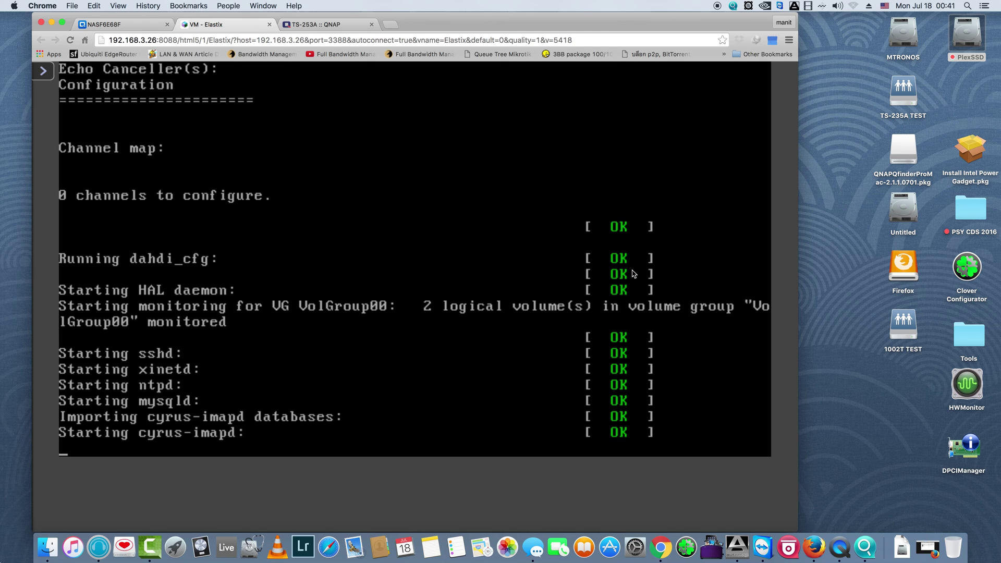
left_click(168, 547)
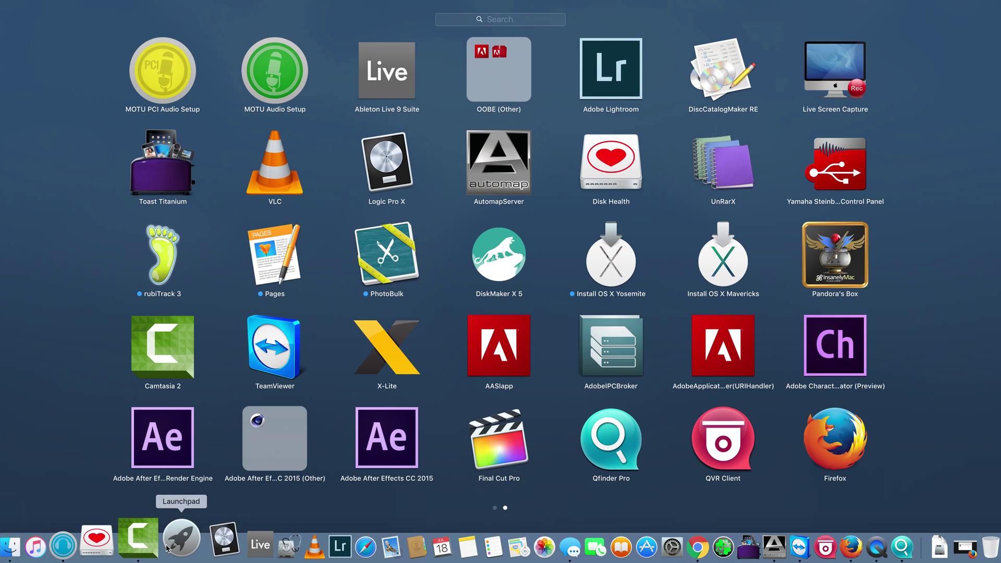
left_click(389, 349)
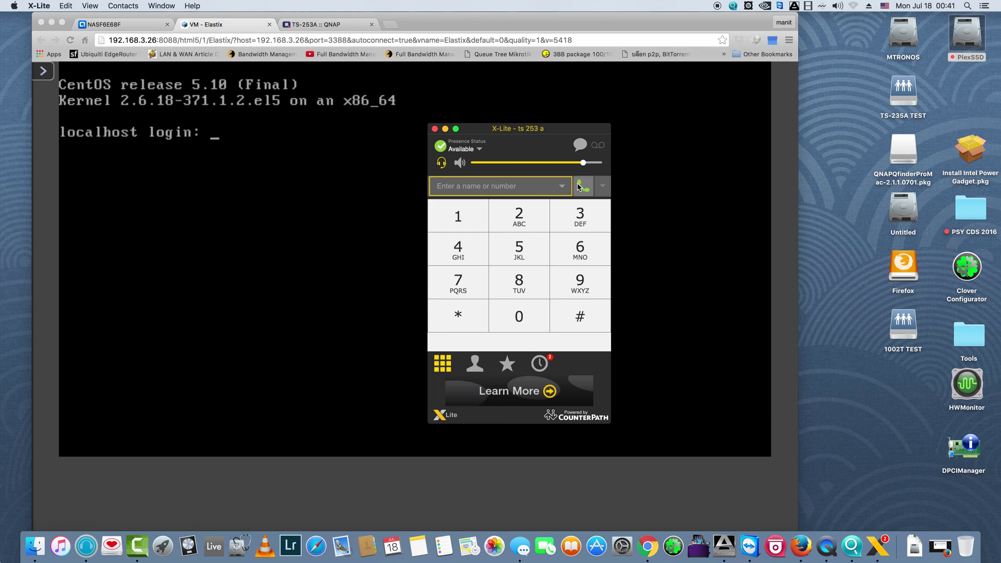
left_click(66, 7)
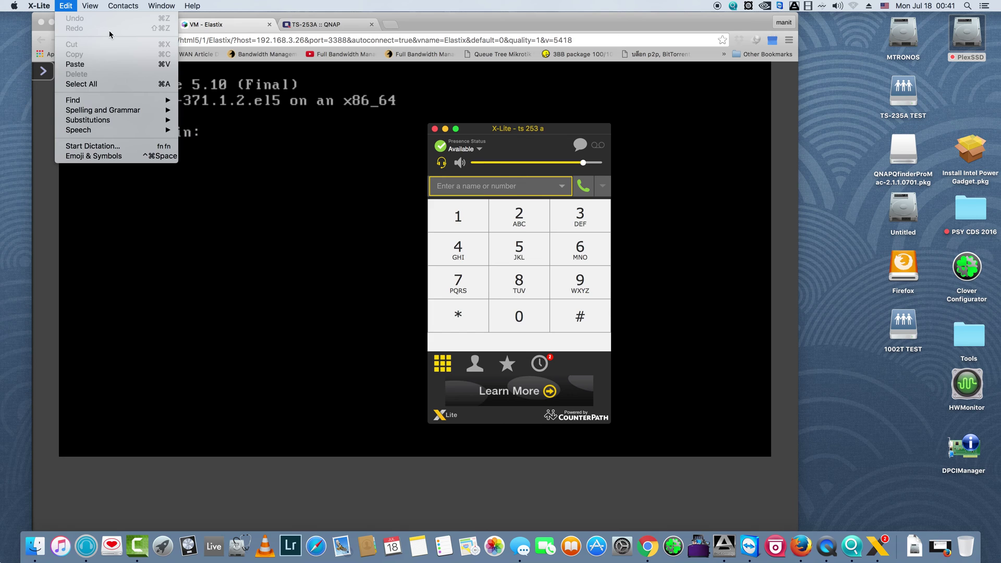
left_click(365, 281)
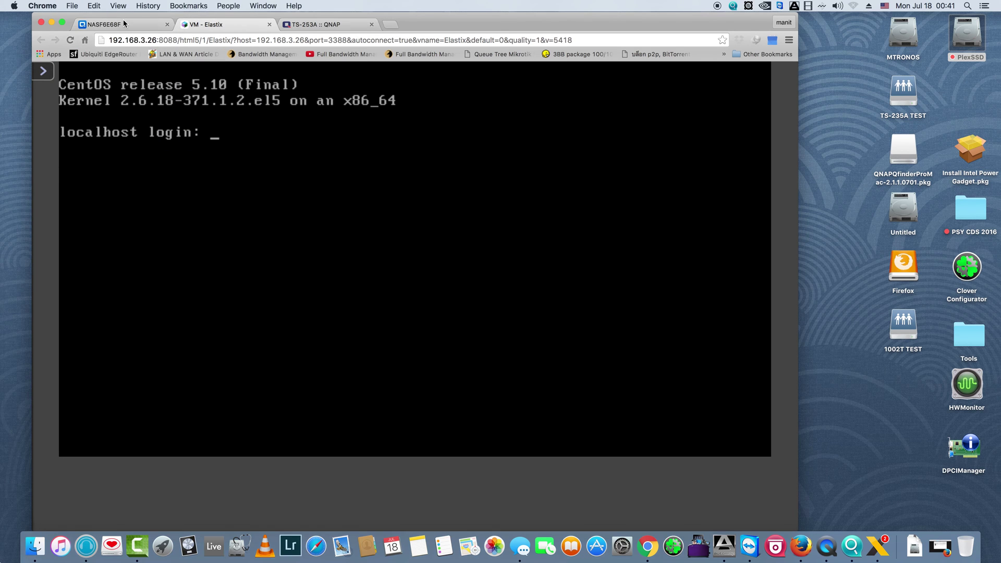
left_click(881, 546)
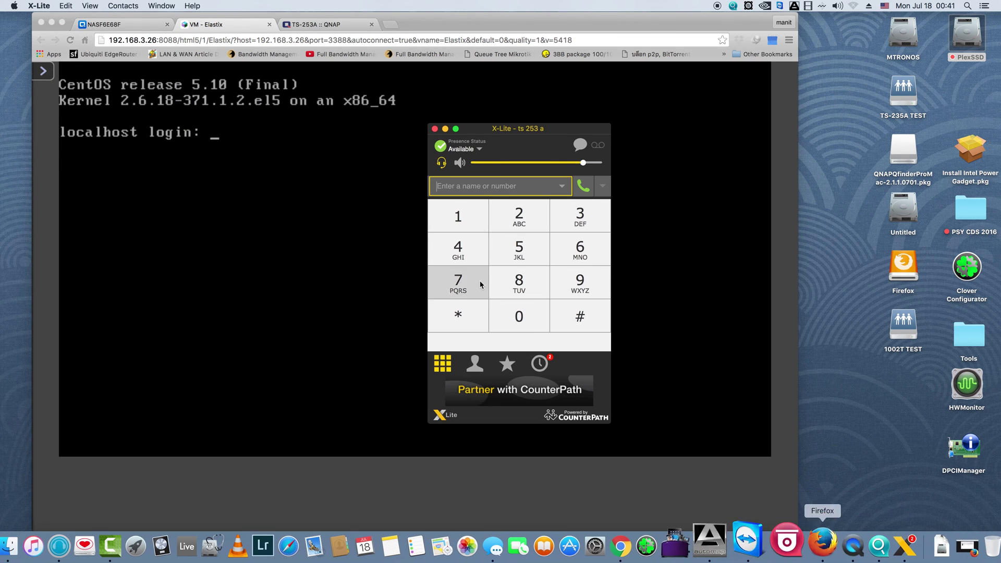
Open the SIP settings of Account 1 from the X-Lite account preferences
left_click(40, 6)
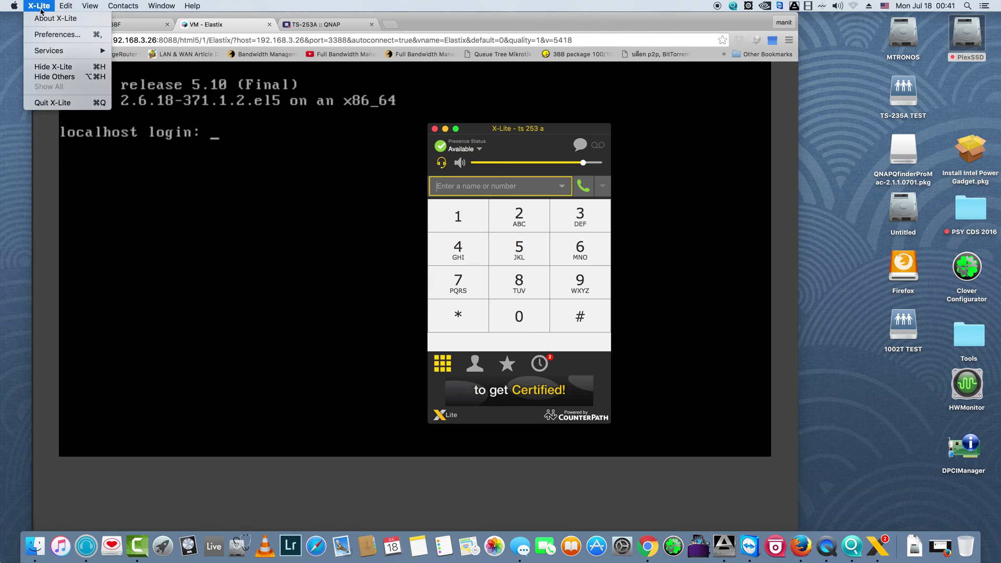
left_click(52, 35)
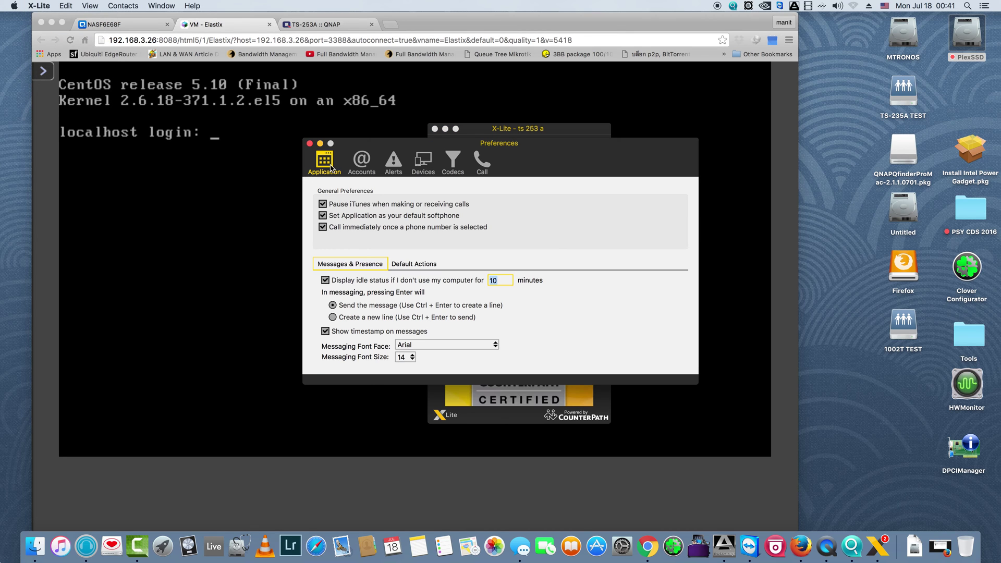
left_click(358, 160)
double_click(409, 205)
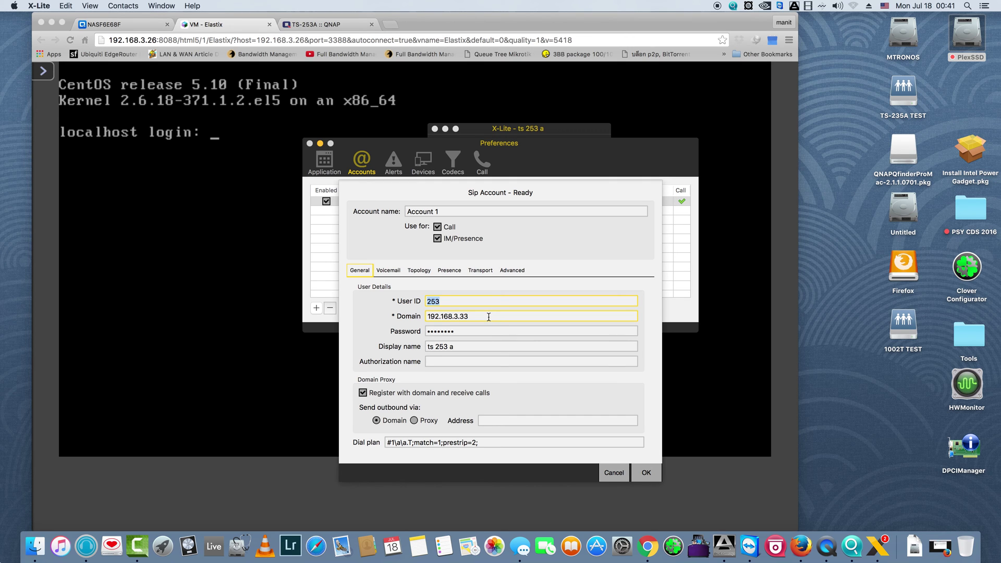
Load the Elastix web interface at 192.168.3.33 in a new Chrome tab
left_click(390, 29)
left_click(390, 24)
type("192.1")
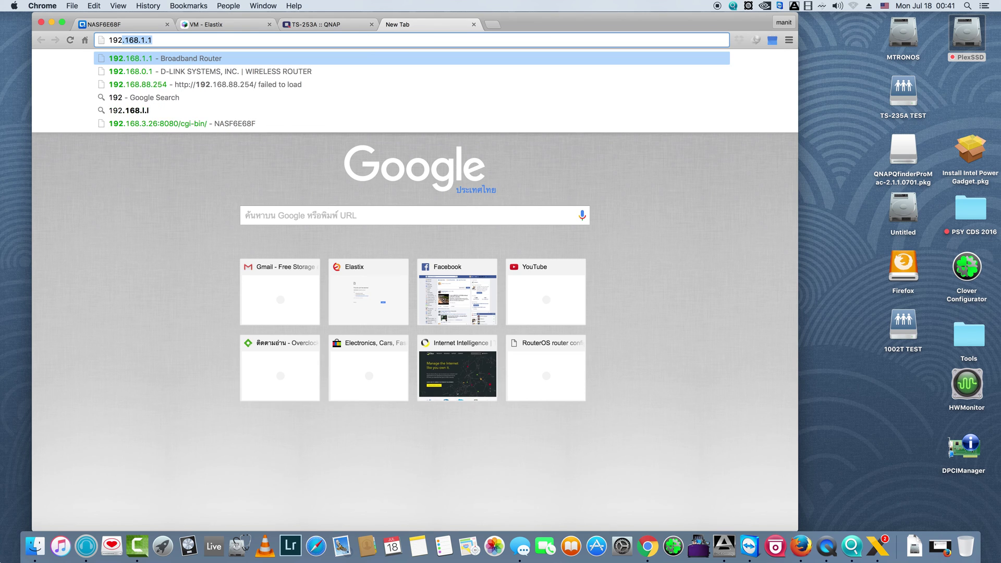
type("68.3.33")
key("Return")
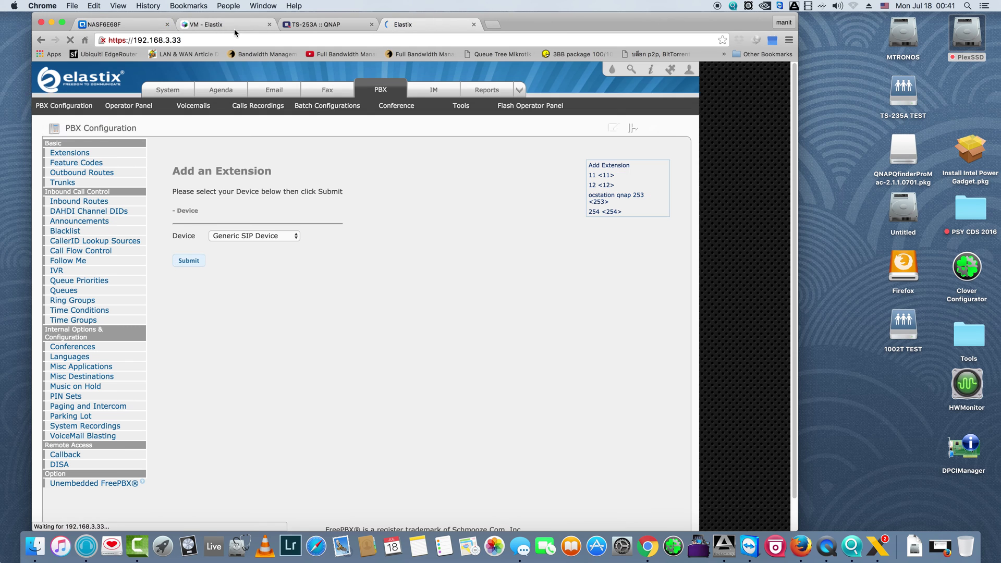
Bring the NAS's Virtualization Station page up behind X-Lite and move the Preferences and dialer windows apart
left_click(144, 26)
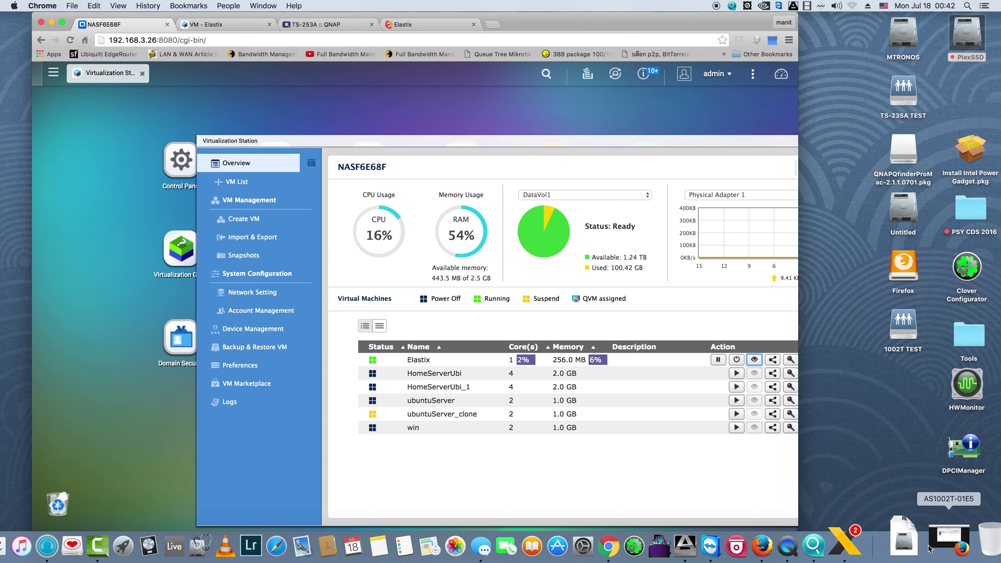
left_click(881, 536)
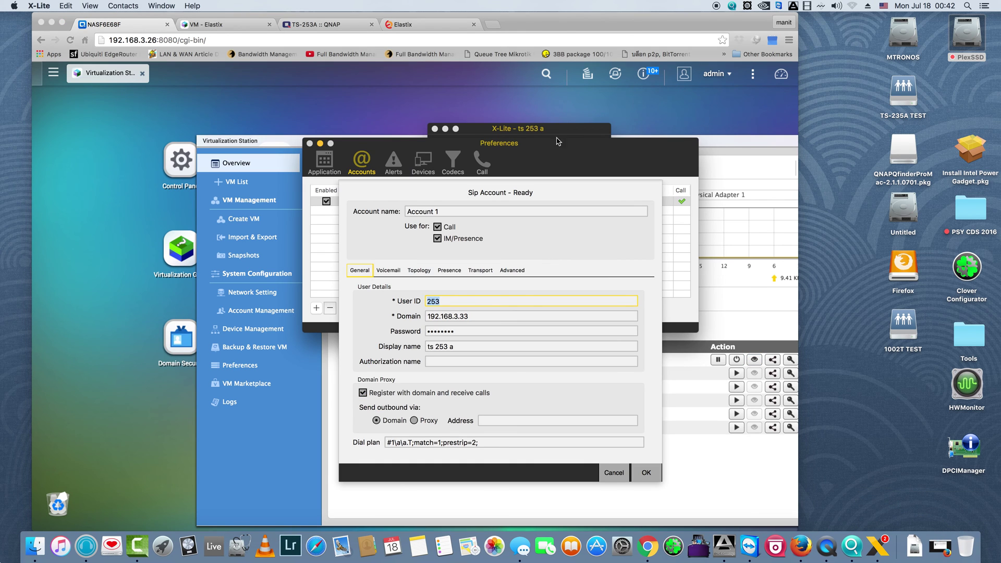
left_click_drag(694, 130, 820, 82)
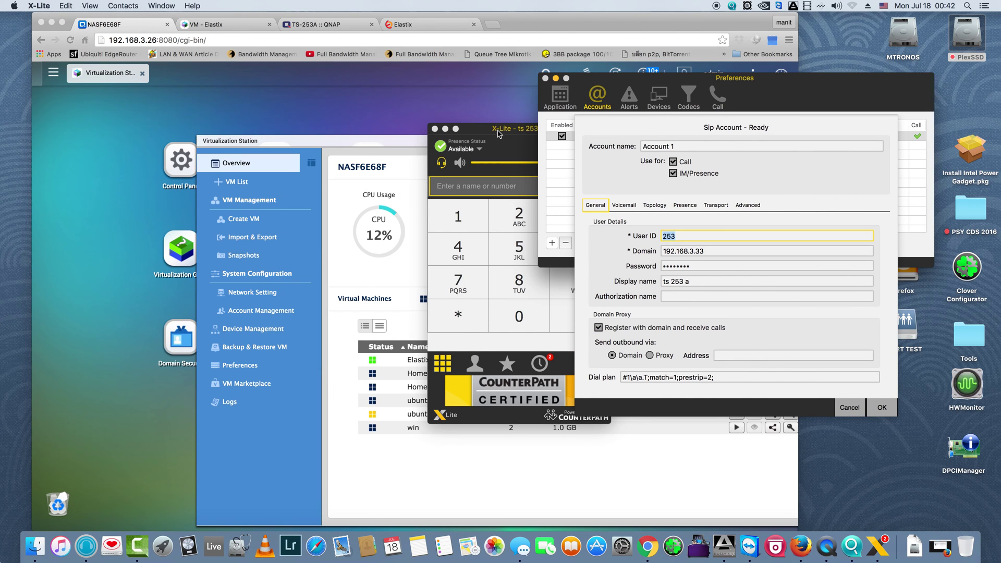
left_click_drag(495, 132, 455, 91)
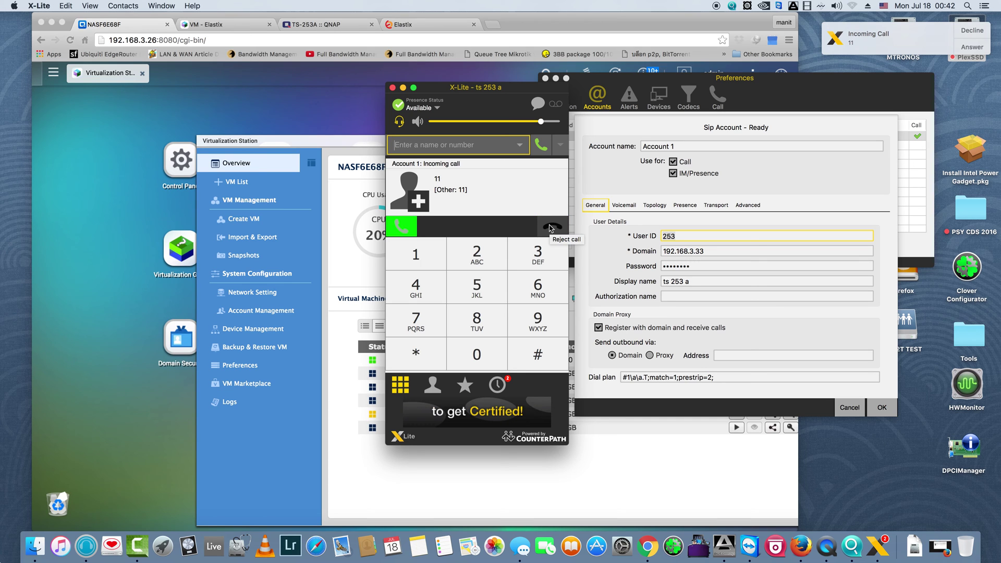
Accept the Account 1 SIP settings despite the incoming call and close the X-Lite preferences
left_click(881, 407)
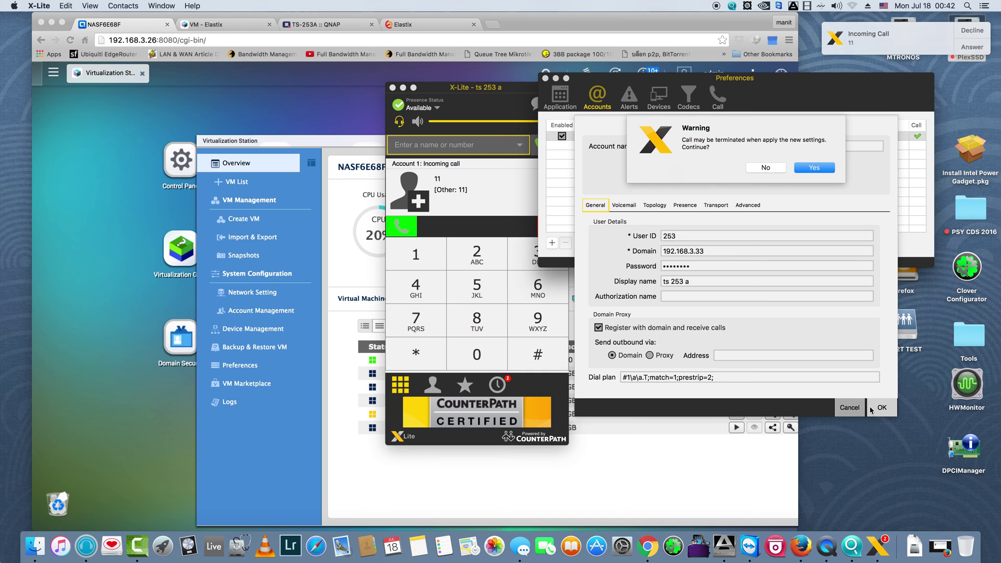
left_click(847, 252)
left_click(814, 168)
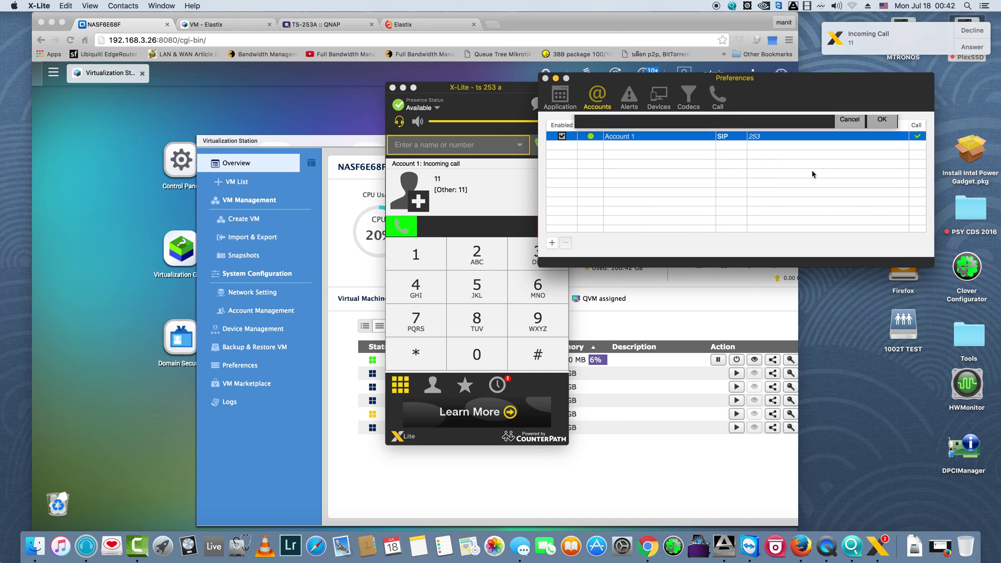
left_click(545, 79)
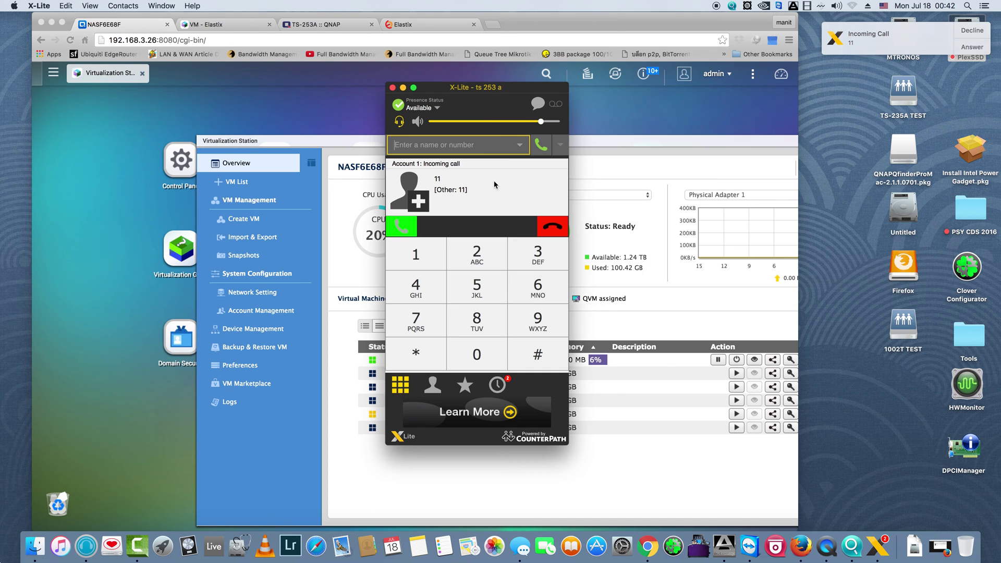
Decline the incoming call, call extension 11 and hang up, clearing the dialer off the VM overview
left_click(555, 225)
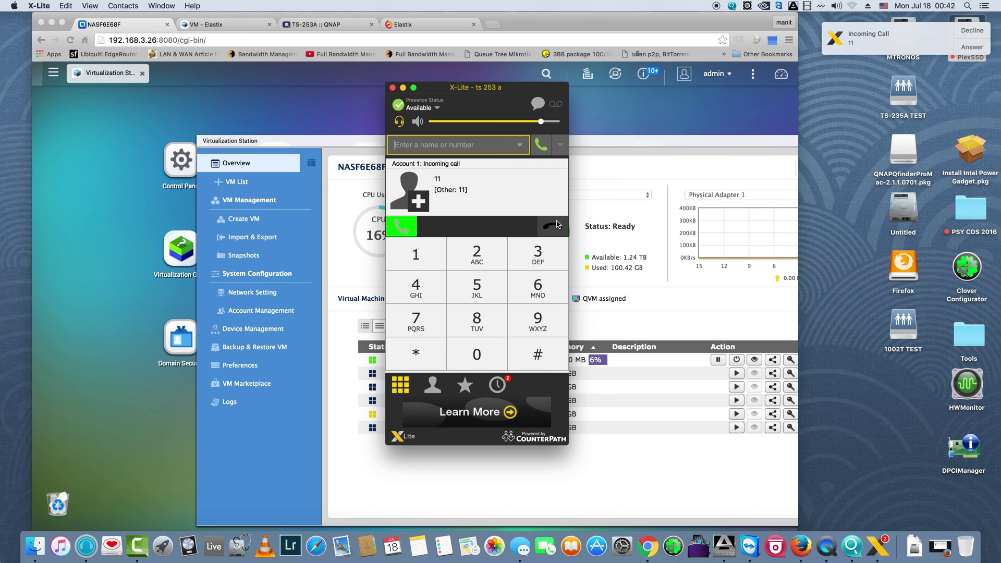
left_click(423, 255)
left_click(424, 256)
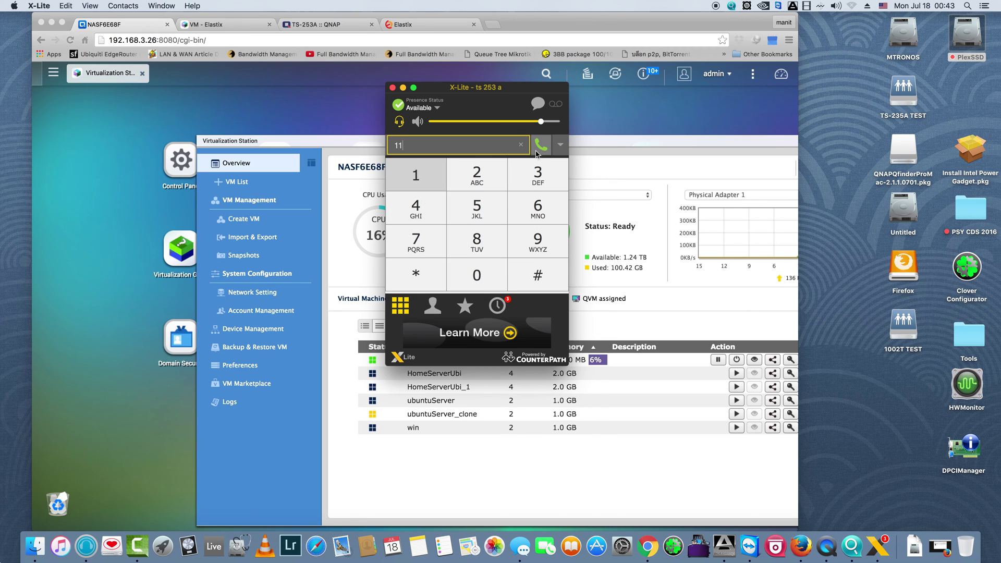
left_click(537, 147)
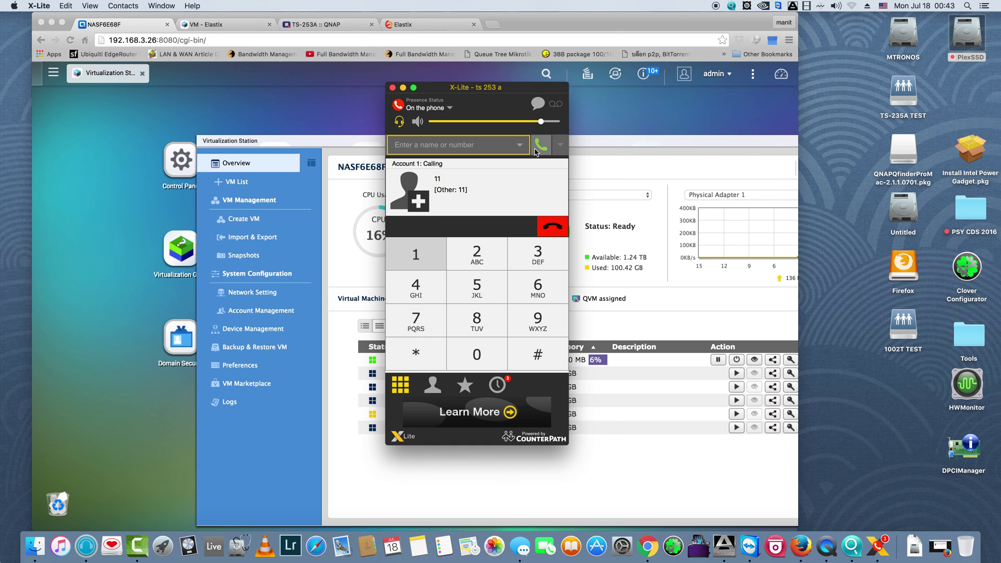
left_click(553, 227)
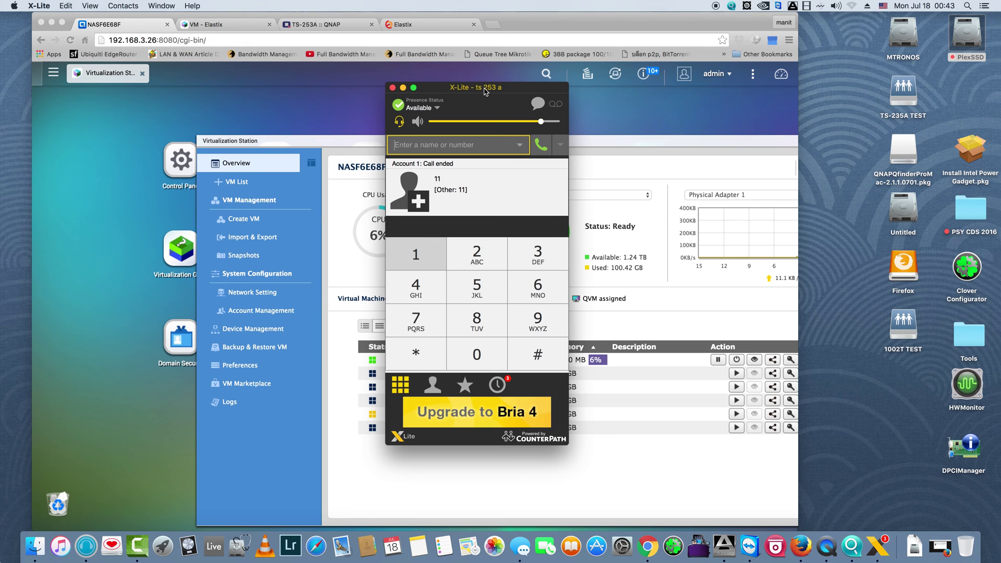
left_click_drag(486, 92, 710, 112)
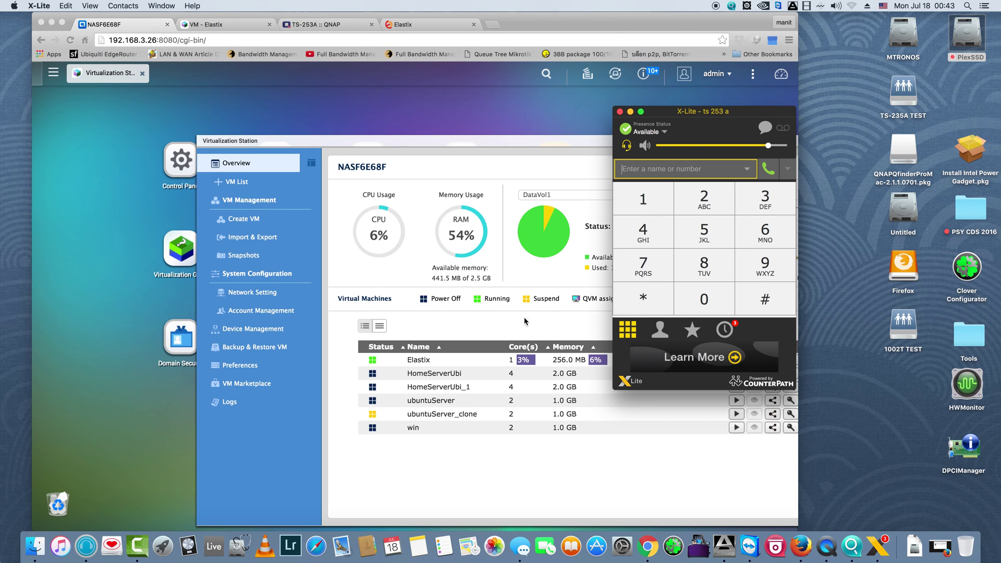
Start a new virtual machine from the small template in Virtualization Station and name it UBUNTU_SERVER
left_click(412, 152)
left_click(257, 223)
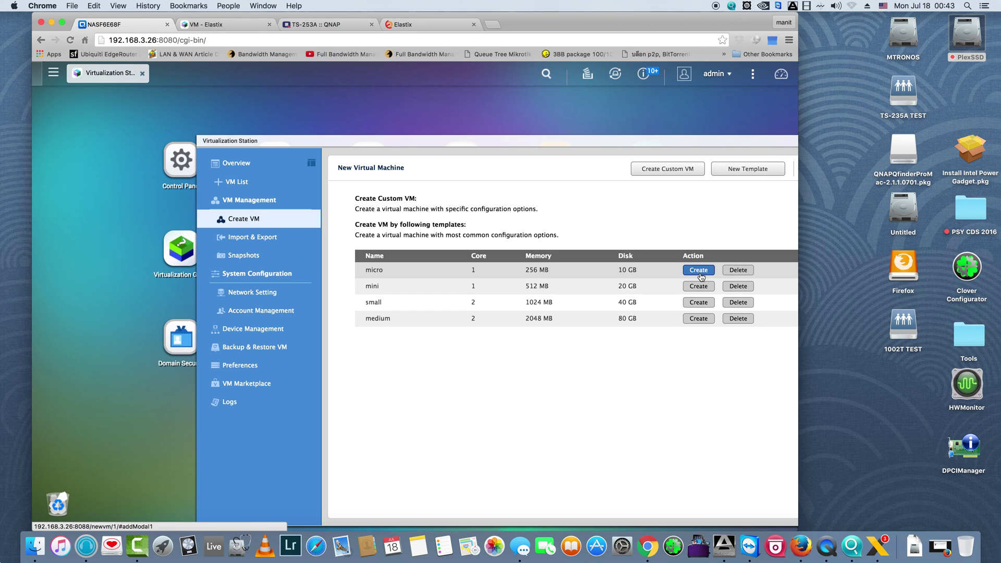
left_click(699, 302)
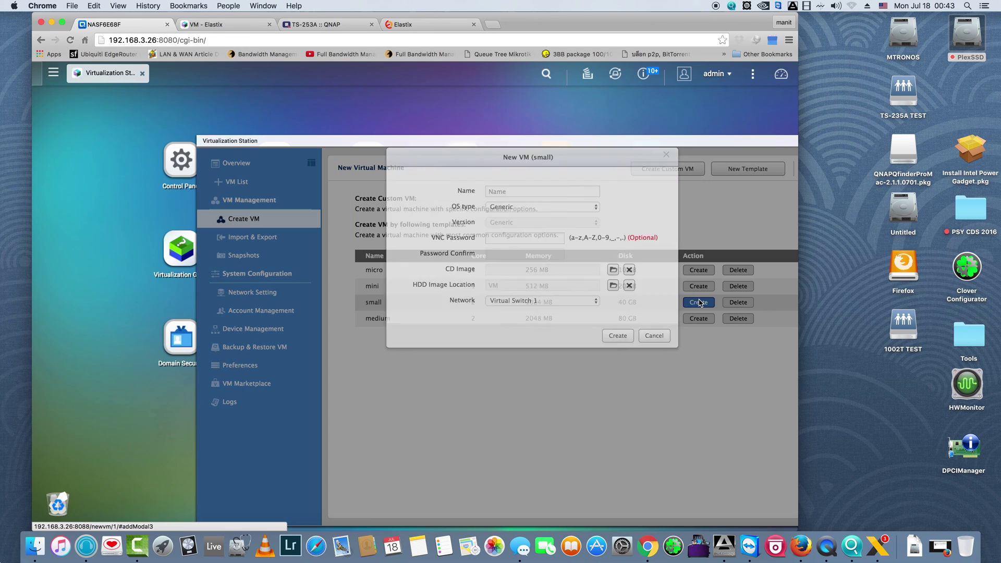
left_click(556, 203)
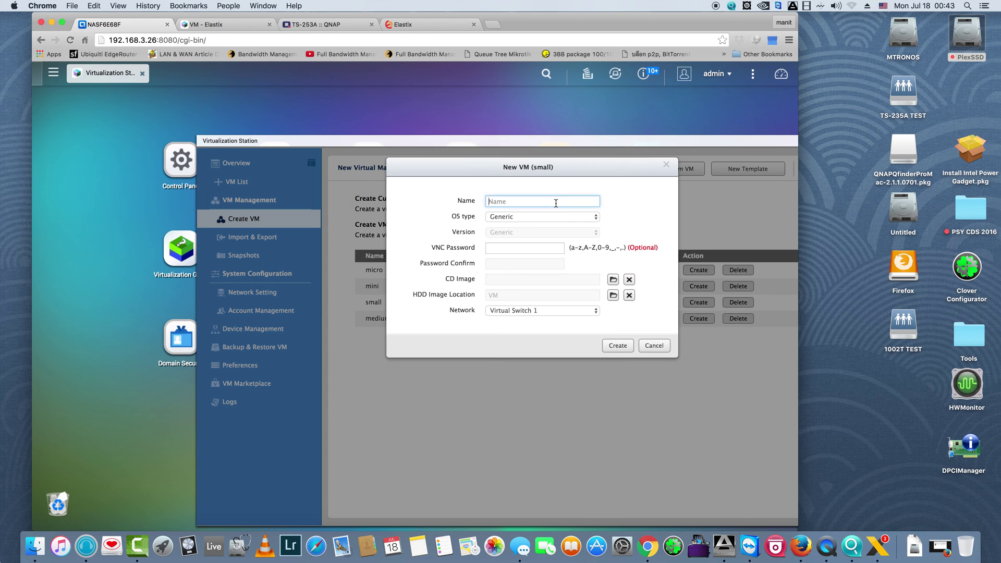
type("UBUNT")
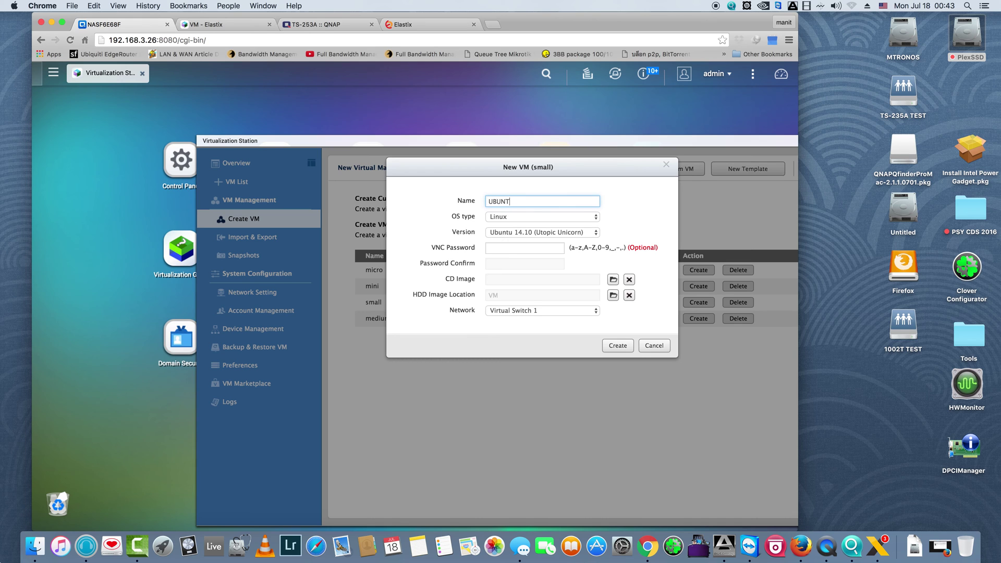
type("U_SERVE")
left_click(516, 248)
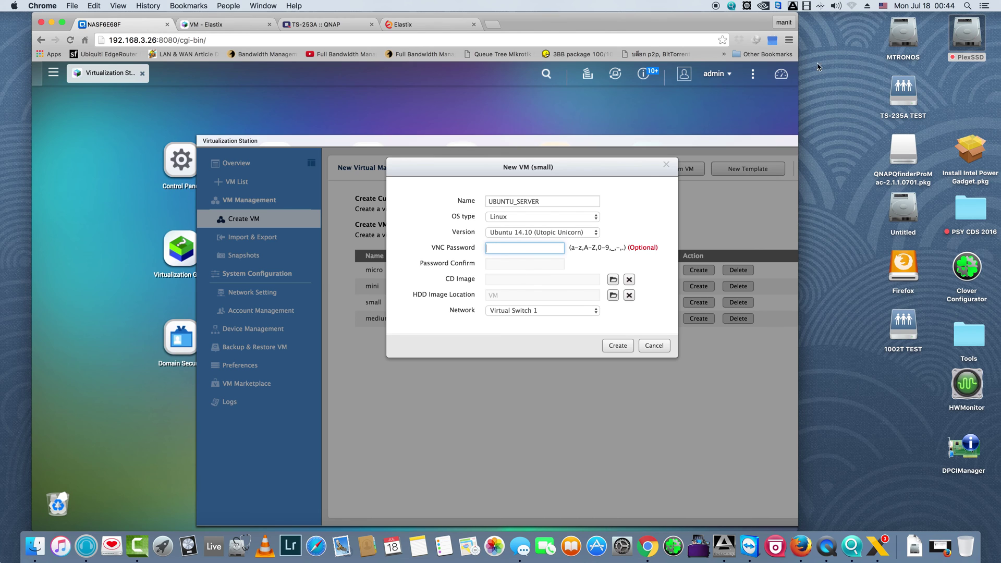
Switch to Finder, browse to the OS ISO share on NASF6E68F(AFP) and place its window beside the New VM form
double_click(900, 33)
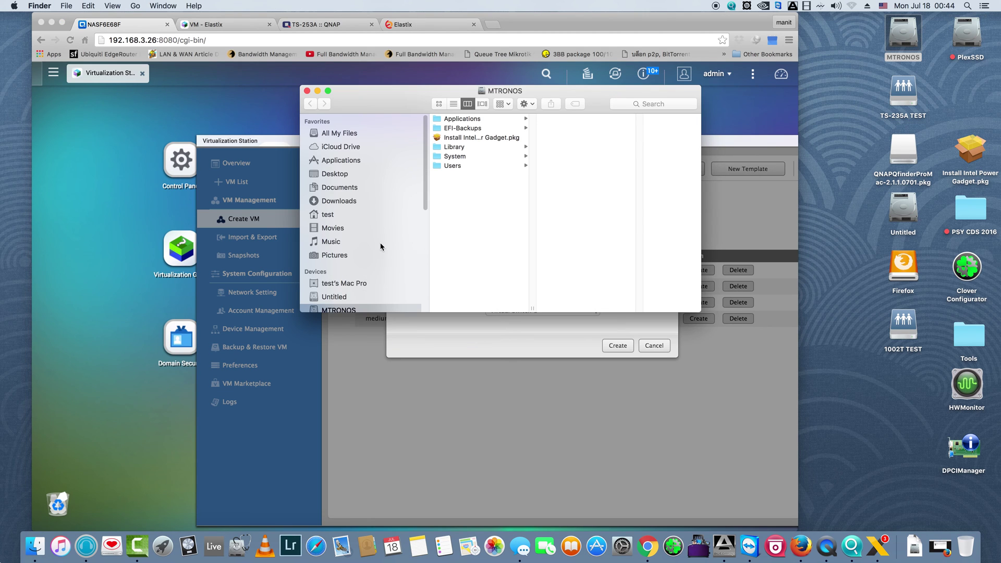
scroll(380, 246, "down", 5)
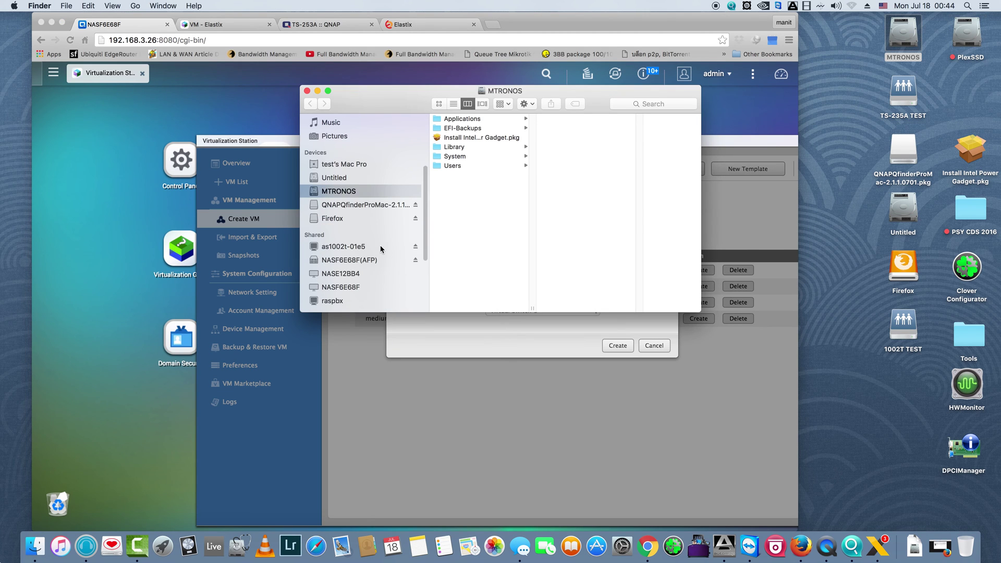
left_click(349, 260)
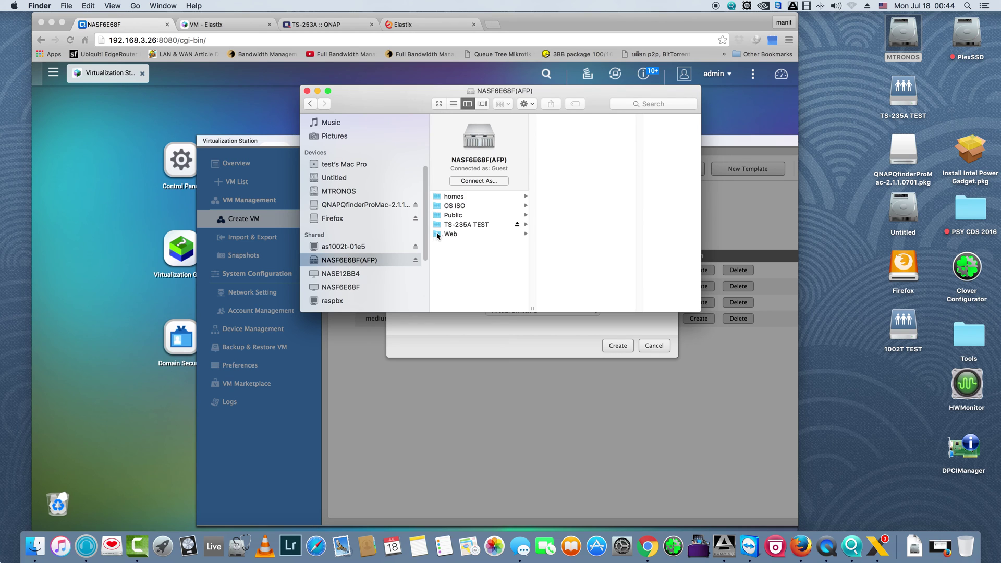
left_click(474, 210)
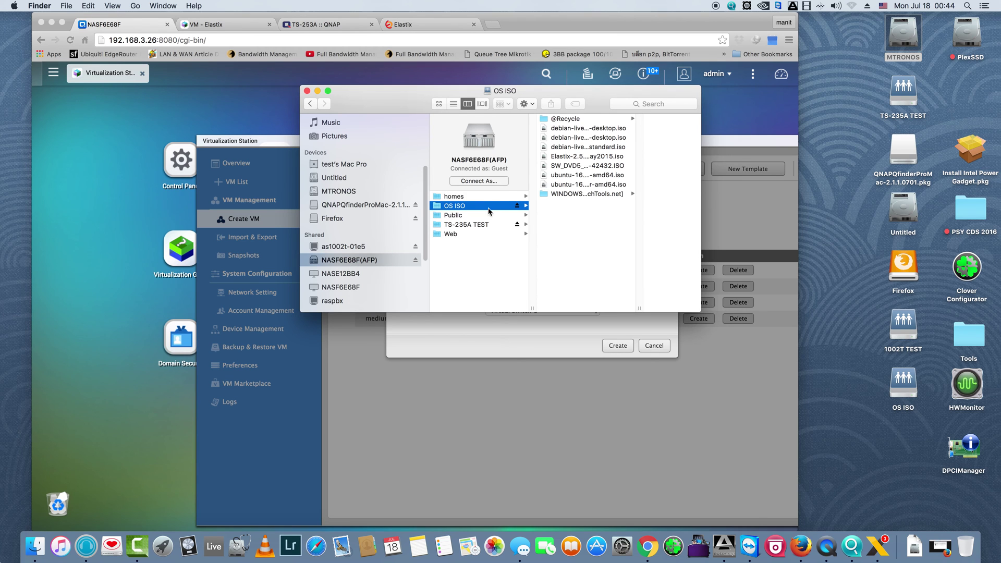
left_click_drag(563, 92, 859, 268)
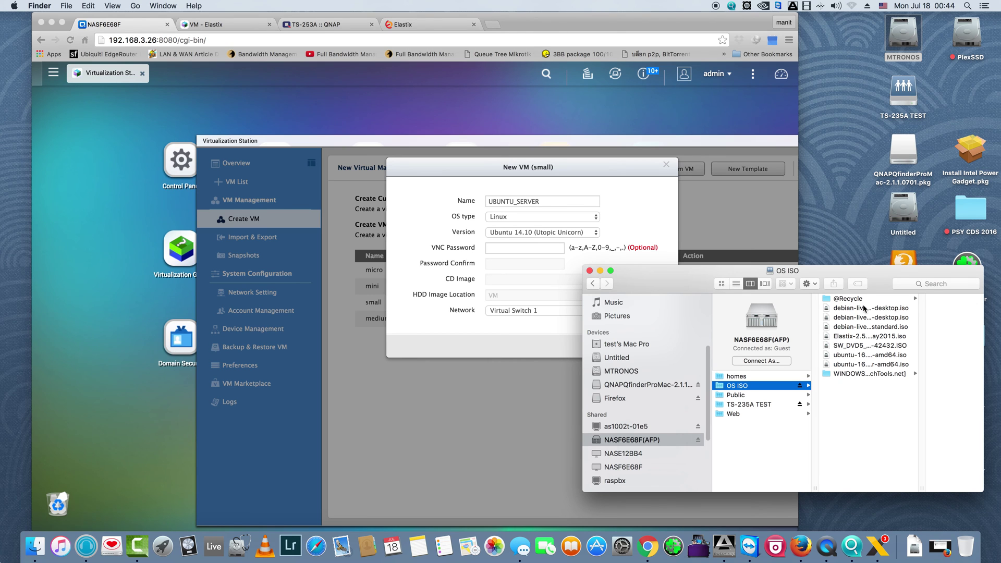
Return to the New VM form in Chrome and set the CD image to ubuntu-16.04-server-amd64.iso from the OS ISO folder
left_click(563, 246)
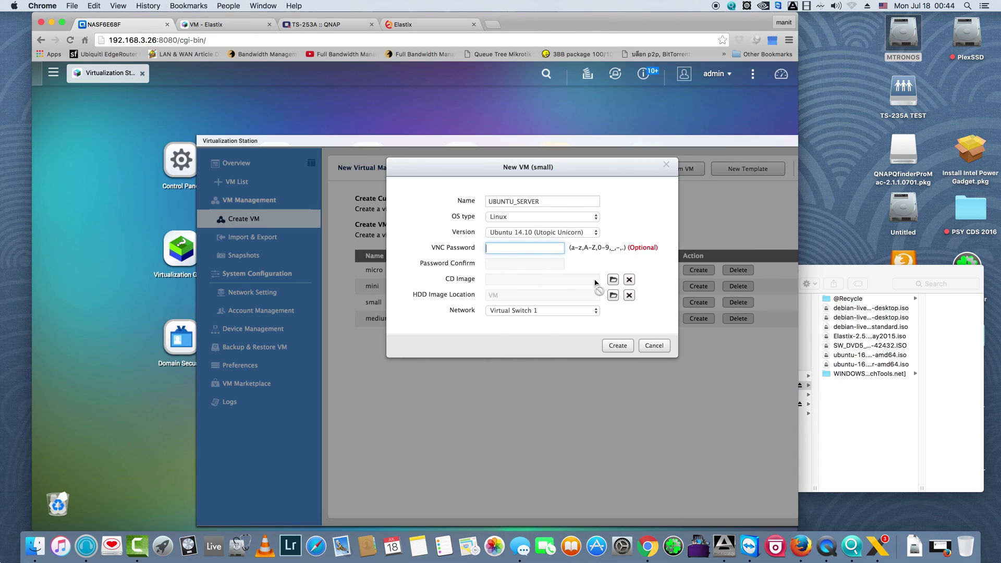
left_click(613, 280)
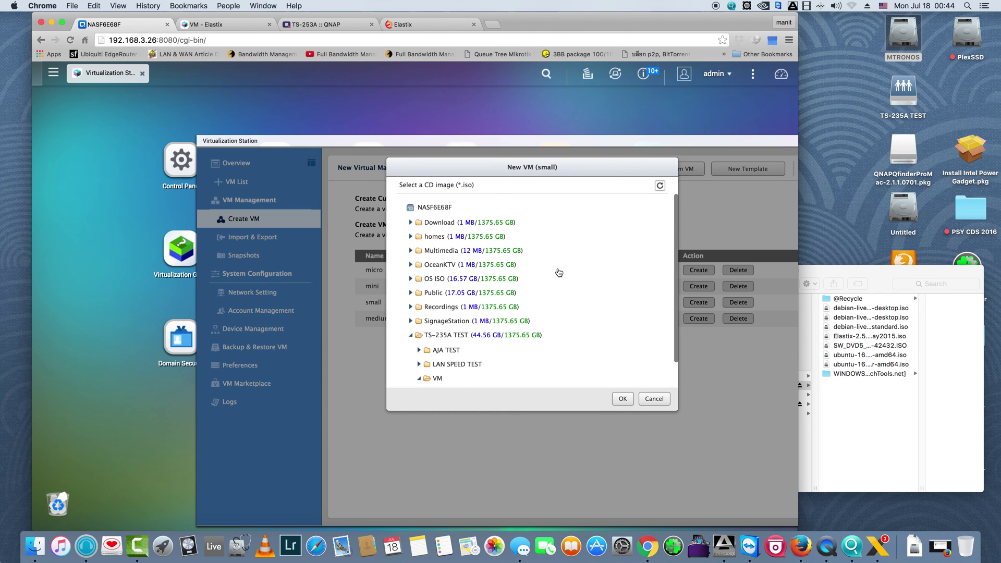
left_click(437, 281)
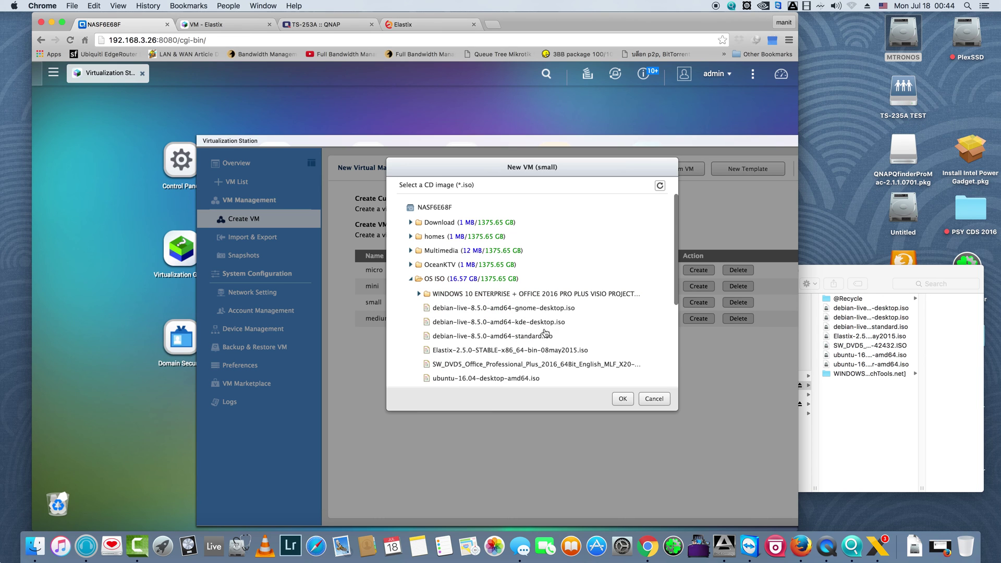
scroll(551, 338, "down", 1)
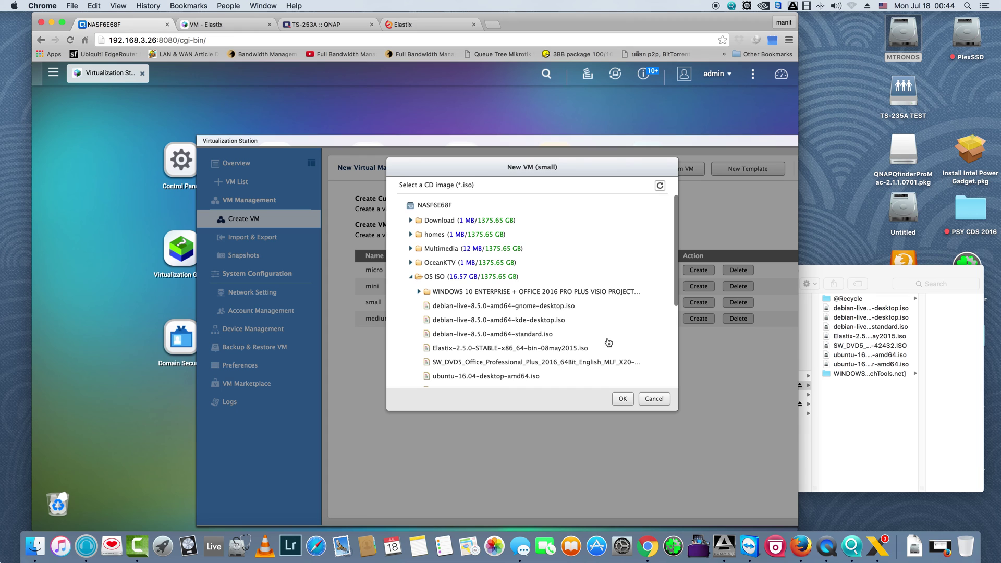
left_click_drag(676, 286, 676, 304)
left_click(500, 357)
left_click(500, 359)
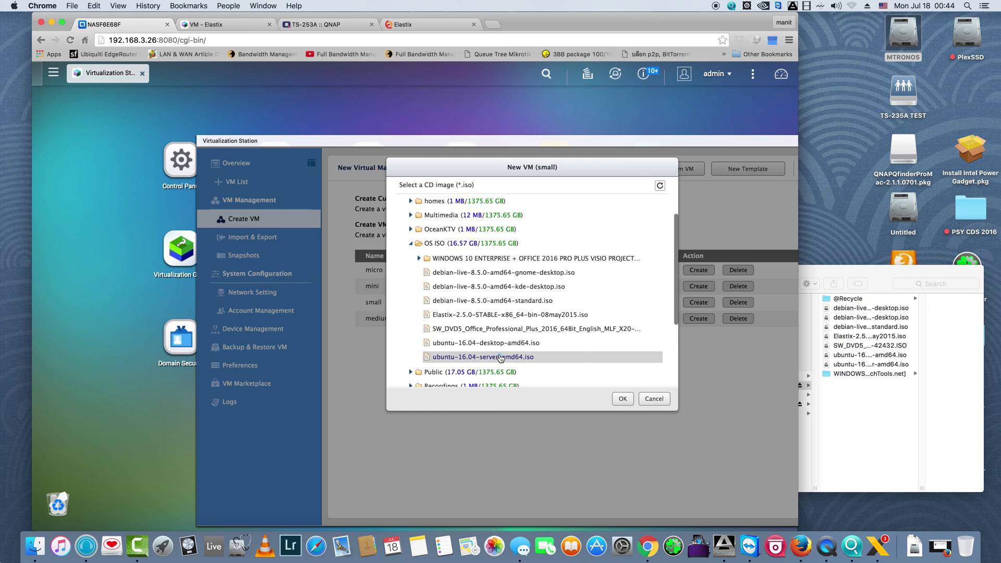
left_click(621, 398)
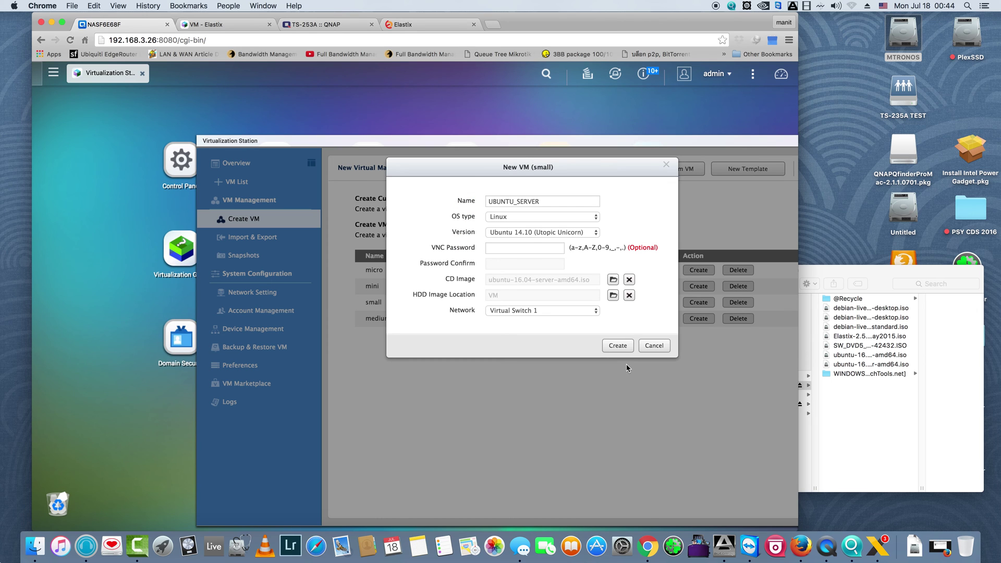
Create the UBUNTU_SERVER virtual machine without a VNC password and power it on
left_click(626, 348)
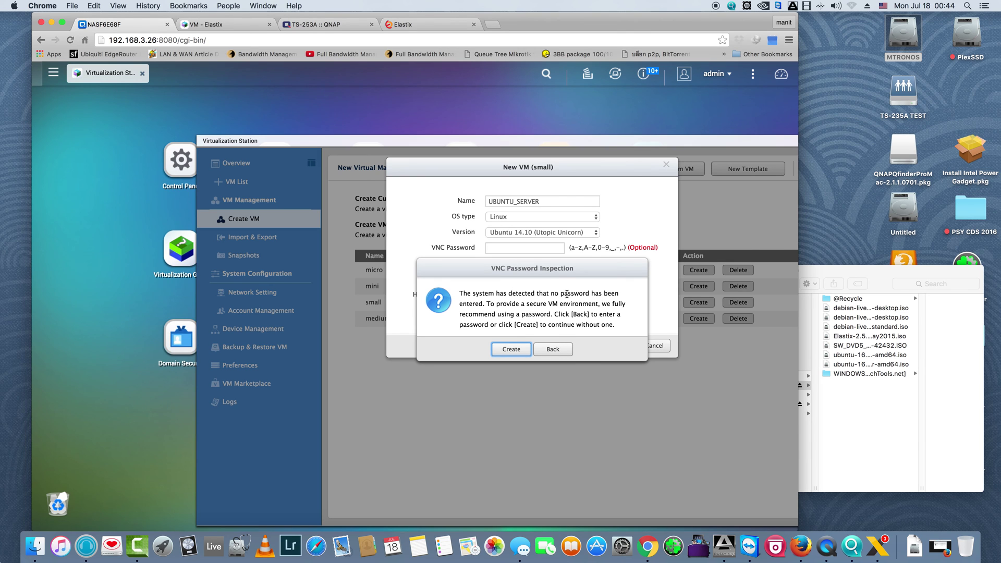
left_click(519, 348)
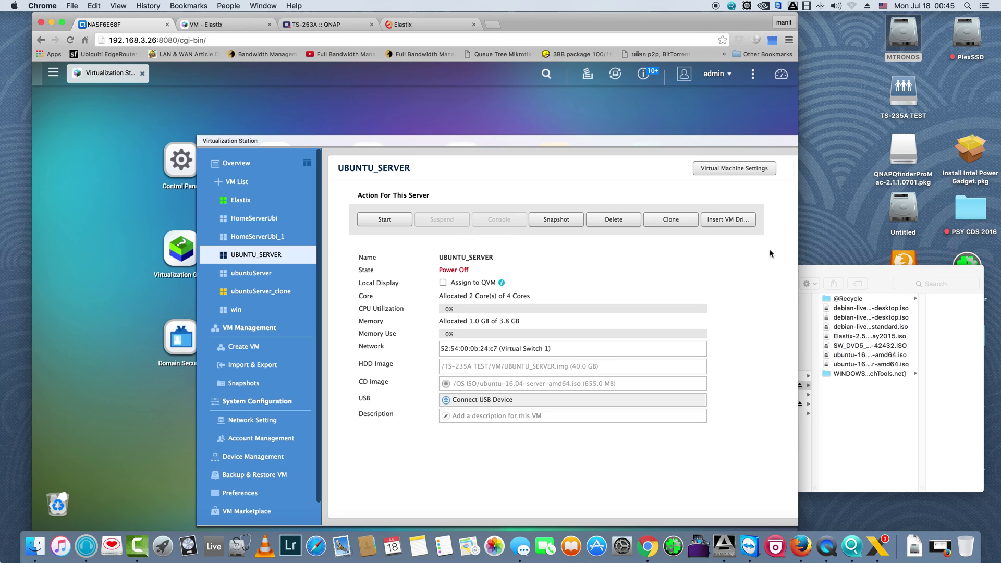
left_click(398, 223)
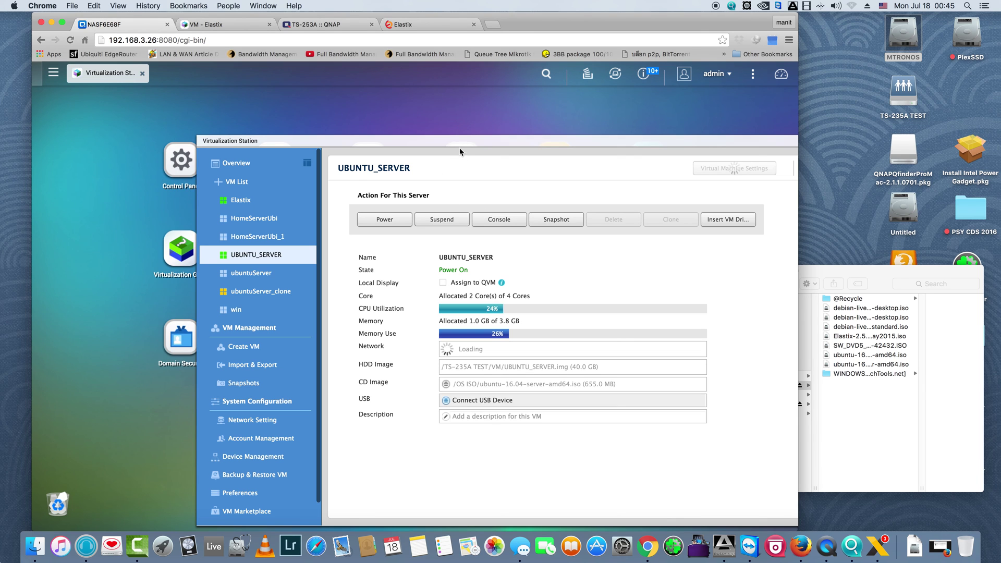
Connect to the UBUNTU_SERVER remote console in HTML5 mode with High (> 20Mbit/s) connection quality
left_click_drag(456, 143, 417, 128)
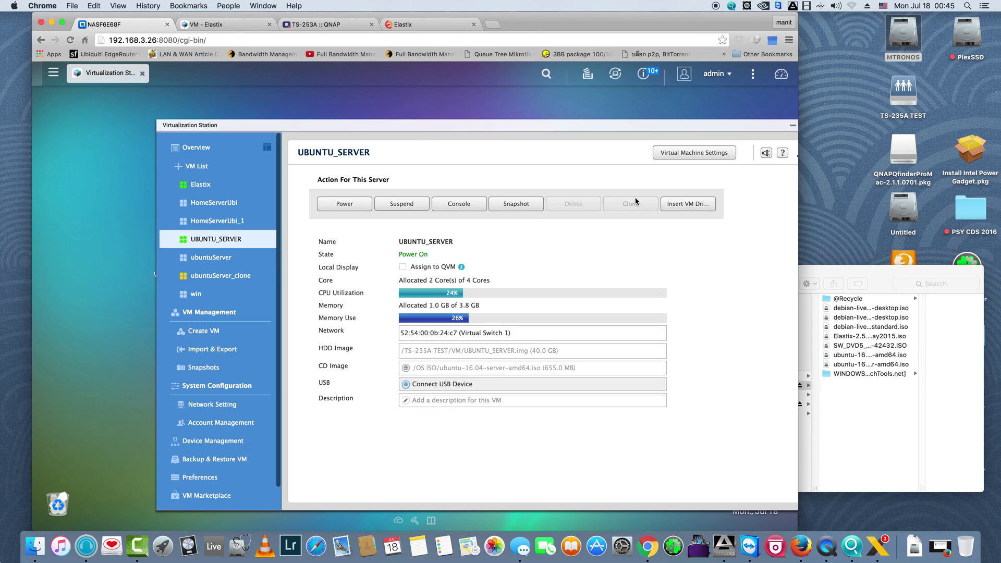
left_click(474, 208)
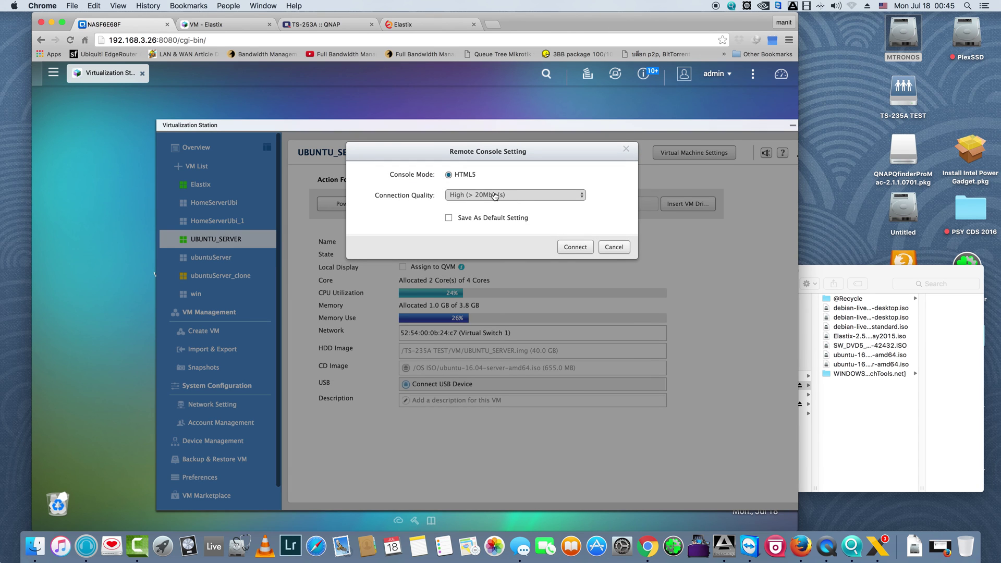
left_click(501, 197)
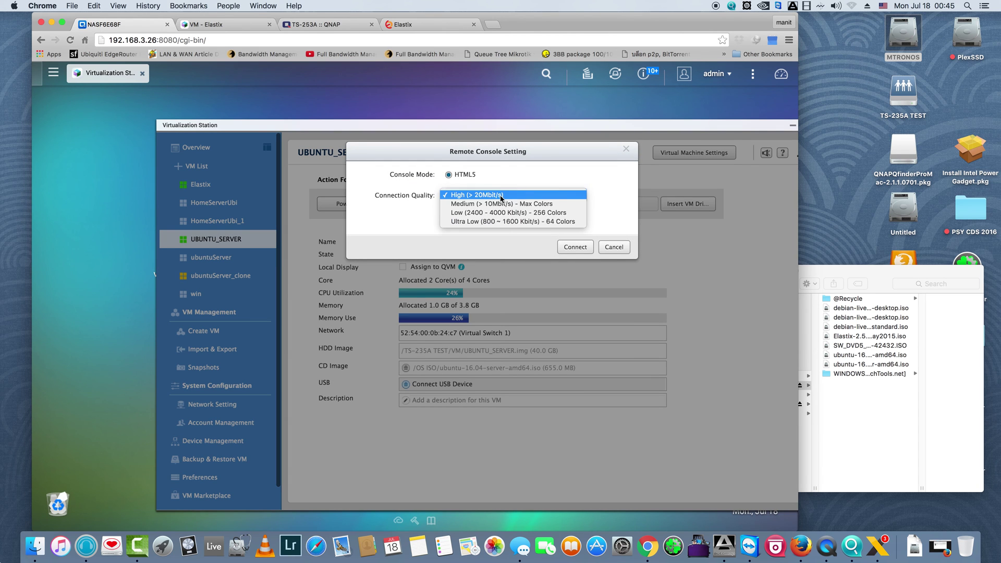
left_click(506, 222)
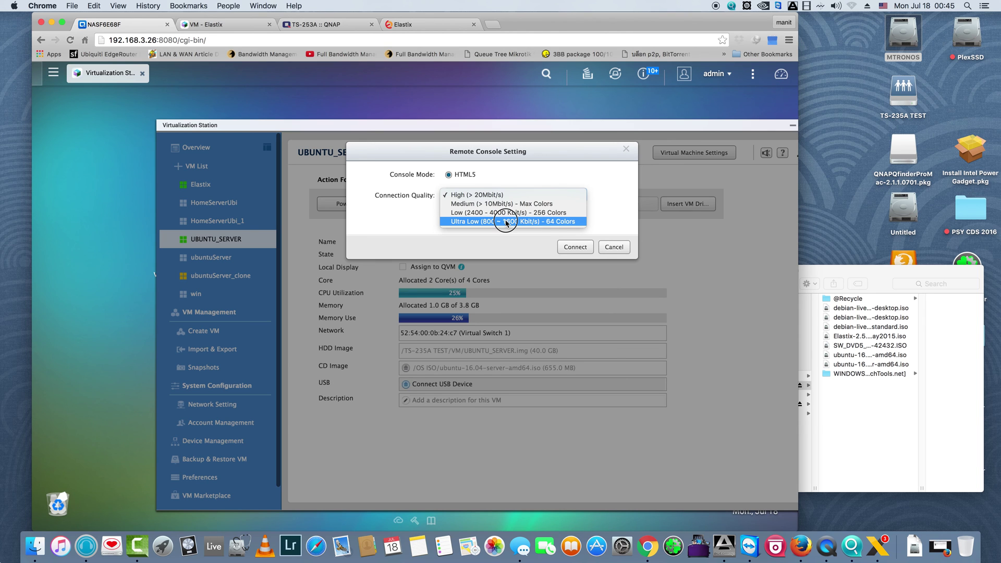
left_click(527, 204)
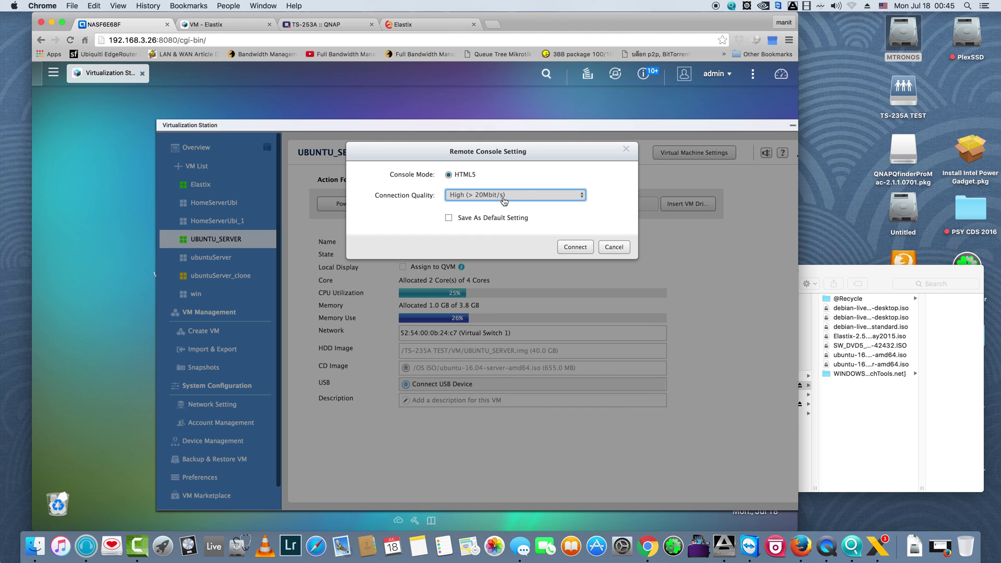
left_click(575, 247)
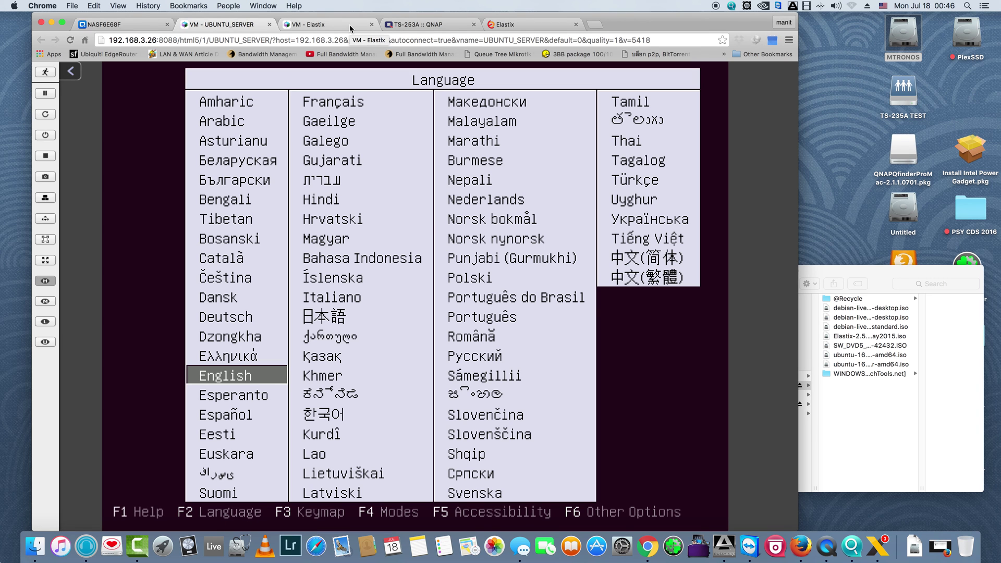
Launch the Ubuntu Server installation with English as the language and choose to have the keyboard layout detected
key("Return")
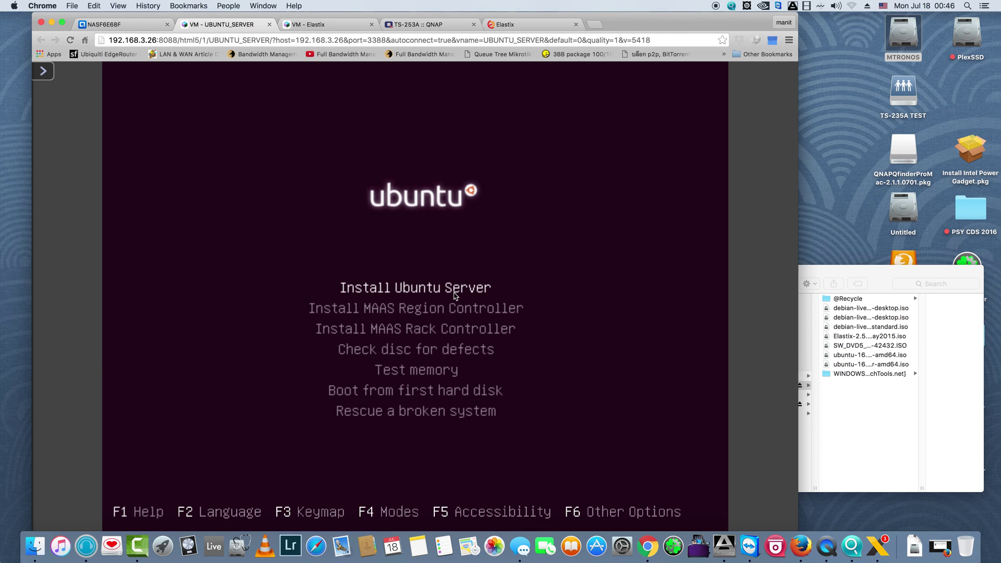
key("Return")
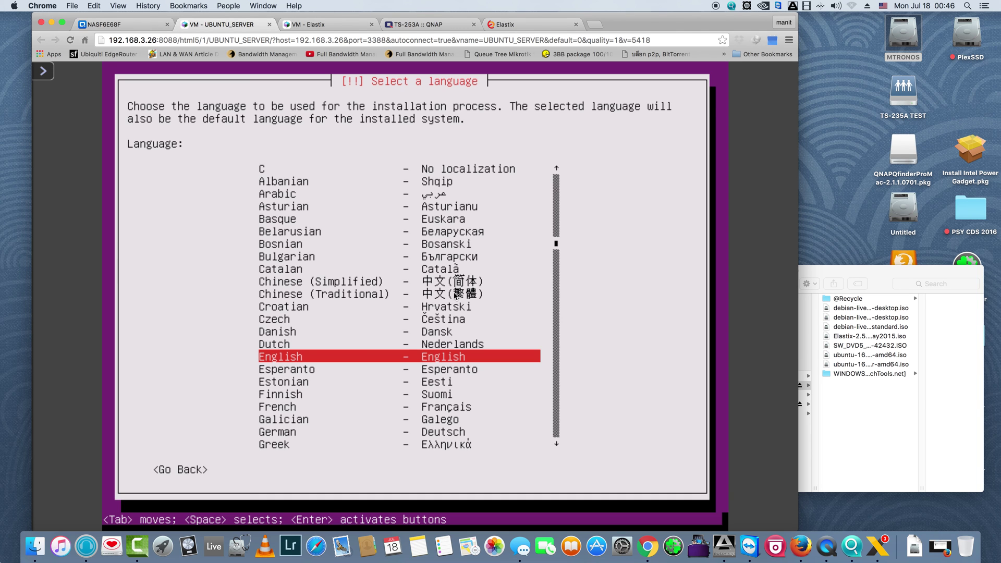
key("Return")
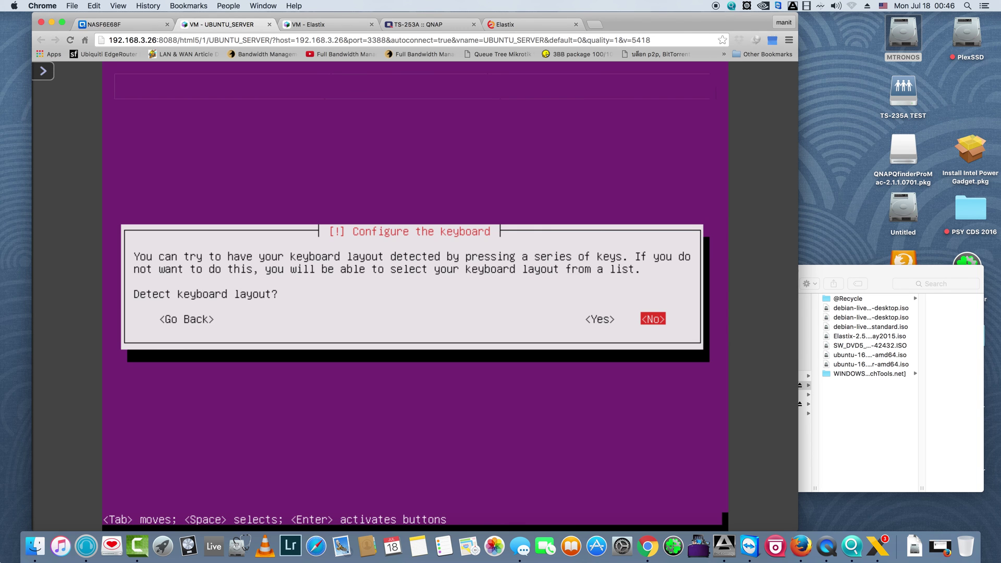
key("Left")
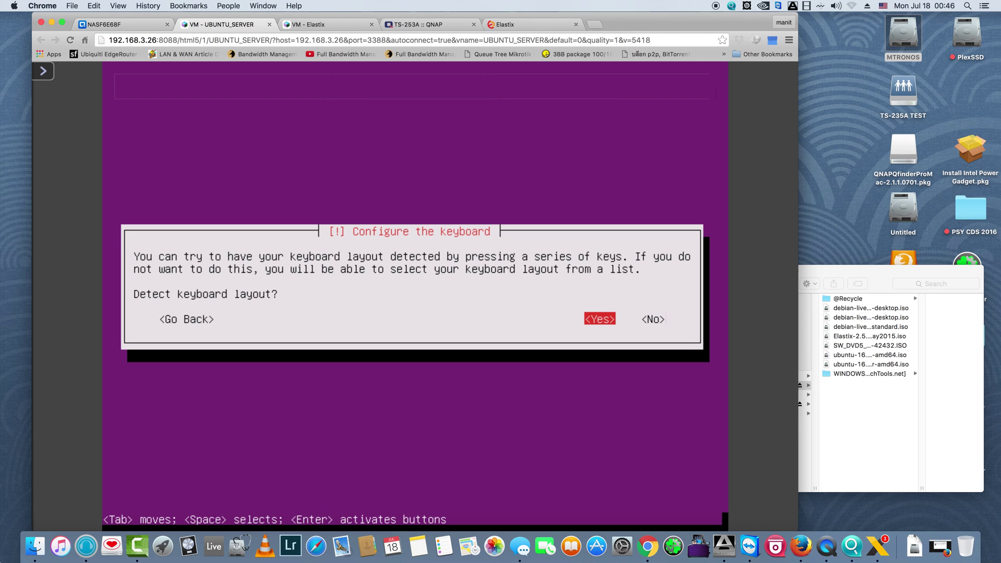
key("Return")
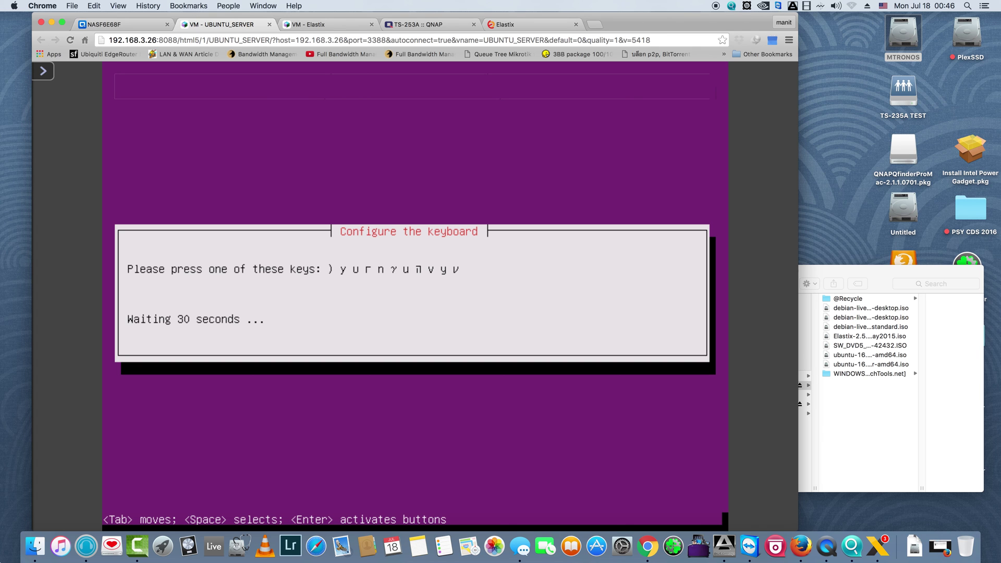
Review the UBUNTU_SERVER machine's settings in Virtualization Station, open the Overview, and return to its installer console
left_click(330, 23)
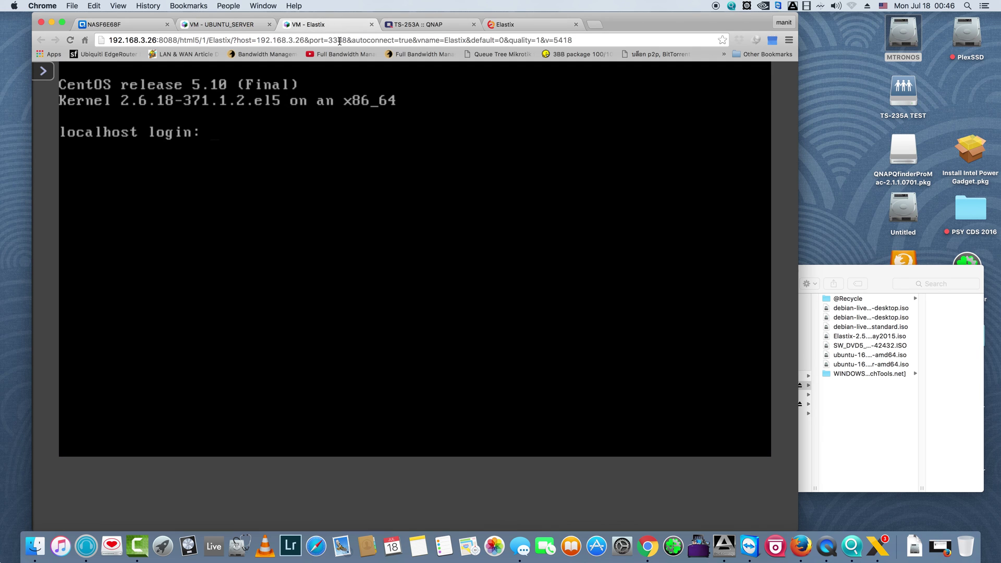
left_click(121, 24)
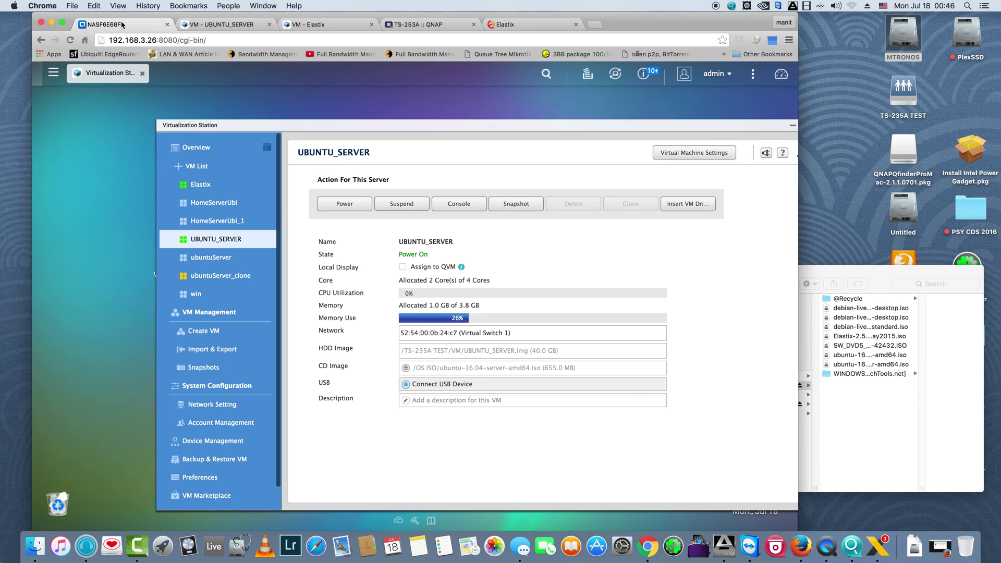
left_click(196, 165)
left_click(195, 165)
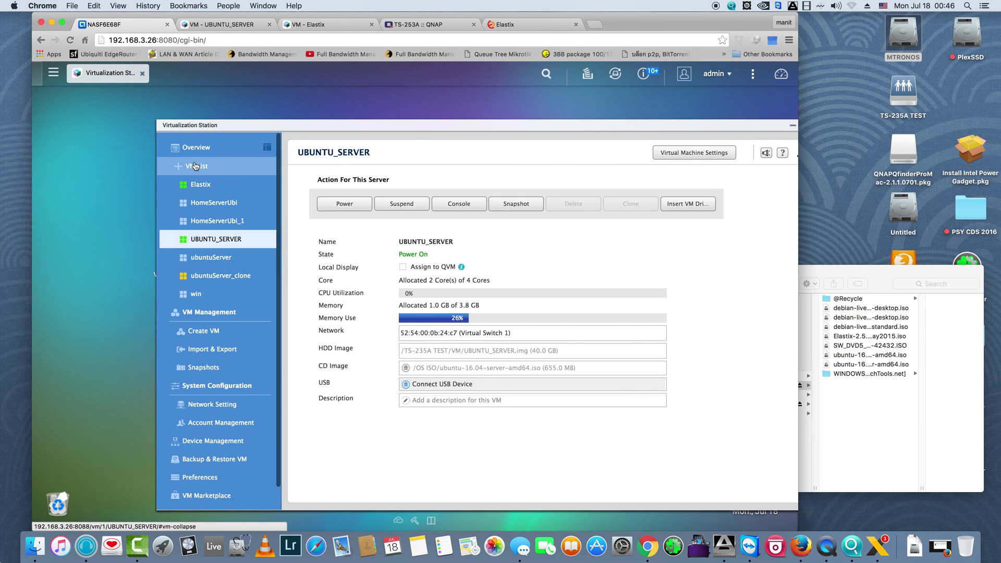
left_click(678, 157)
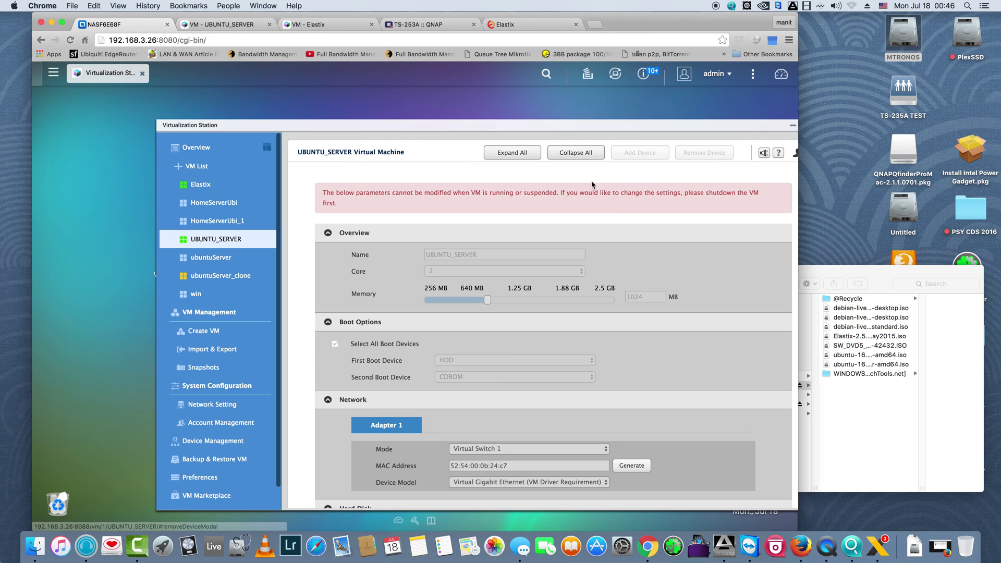
left_click(205, 171)
left_click(232, 156)
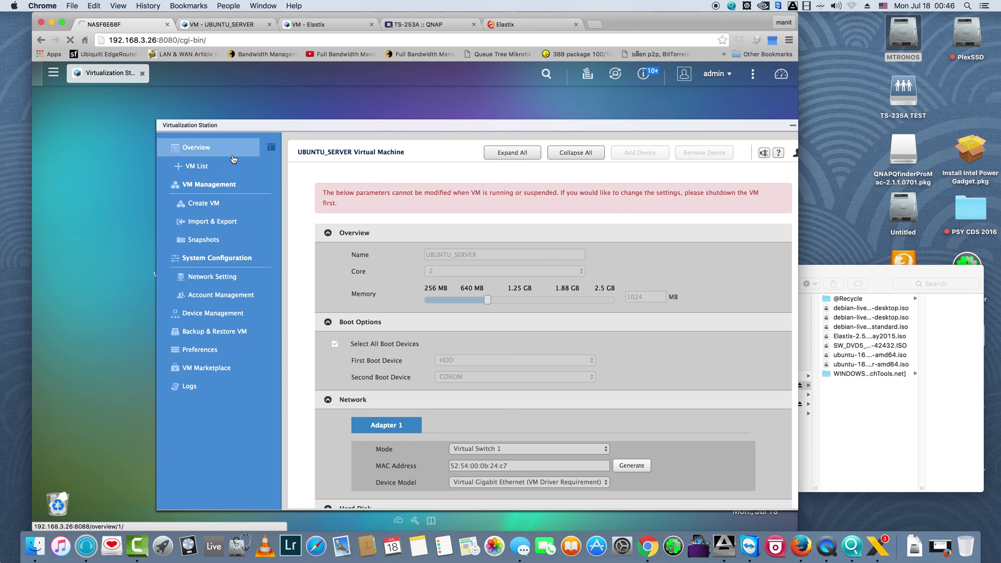
left_click(245, 26)
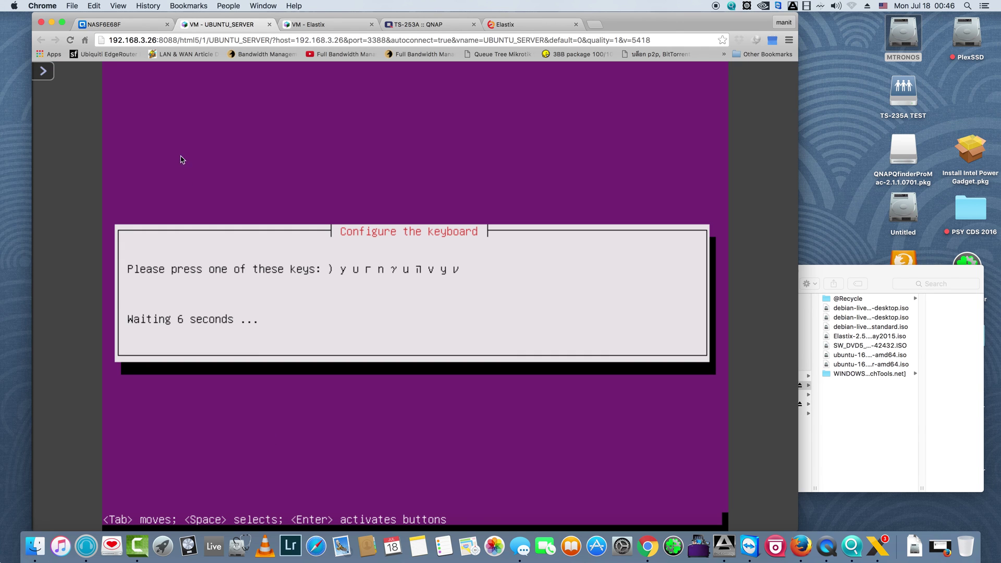
Shut down the Elastix virtual machine from its remote console with an ACPI shutdown signal
left_click(330, 25)
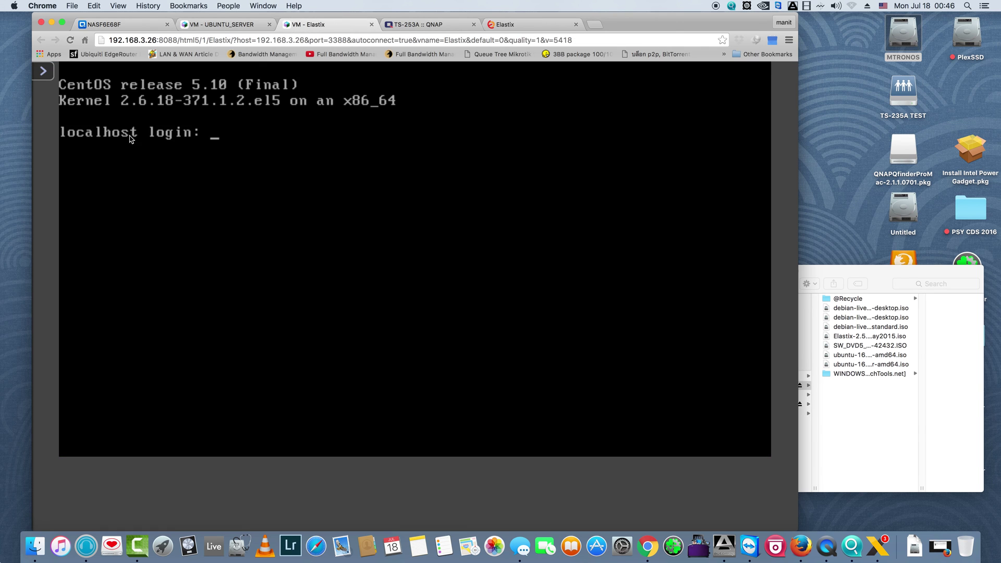
left_click(43, 71)
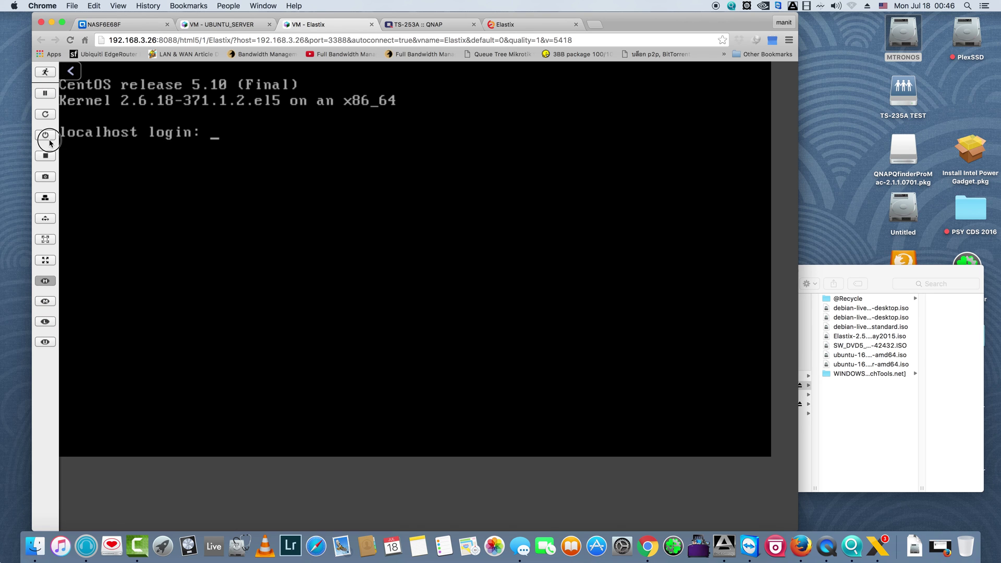
left_click(49, 139)
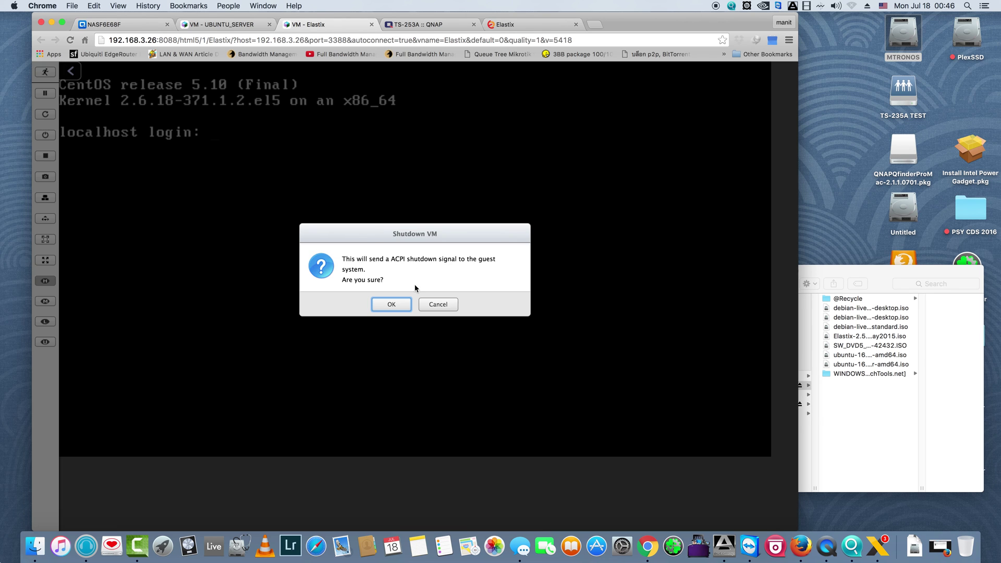
left_click(394, 305)
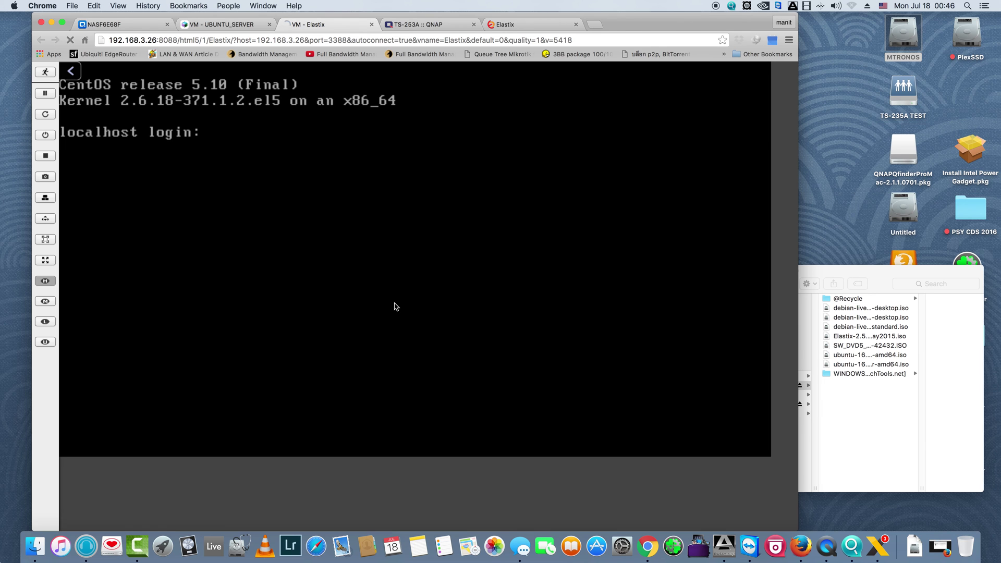
left_click(520, 21)
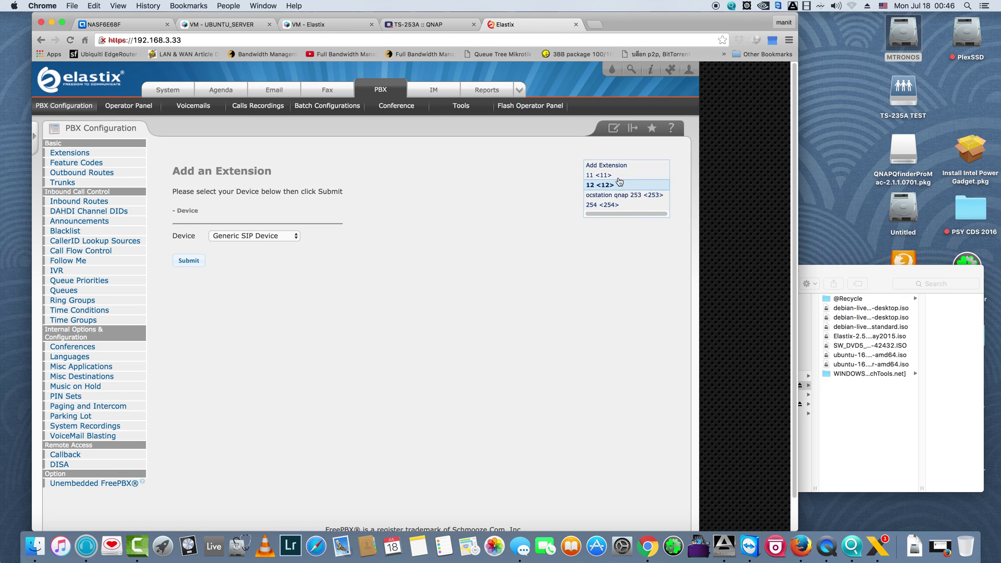
left_click(258, 42)
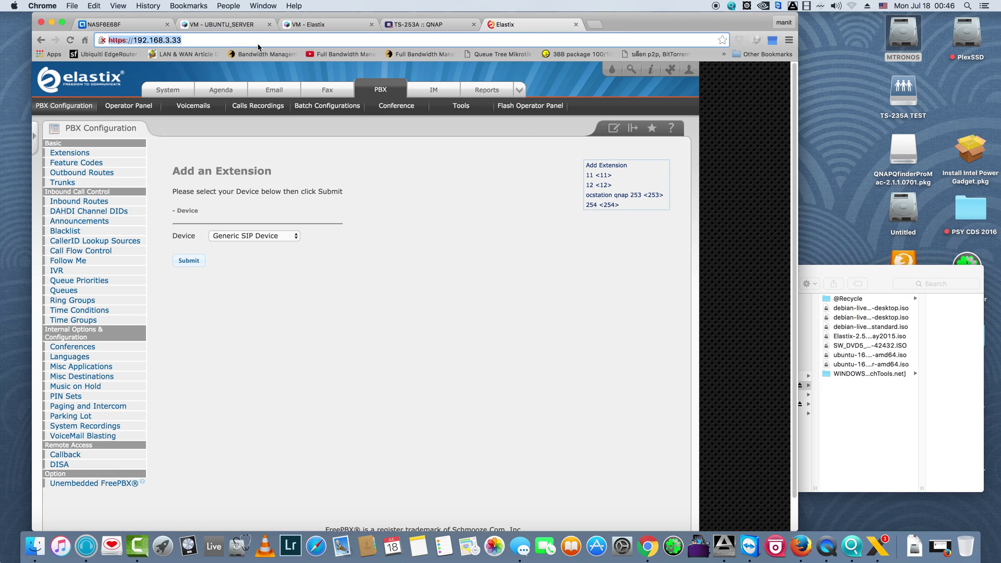
key("Return")
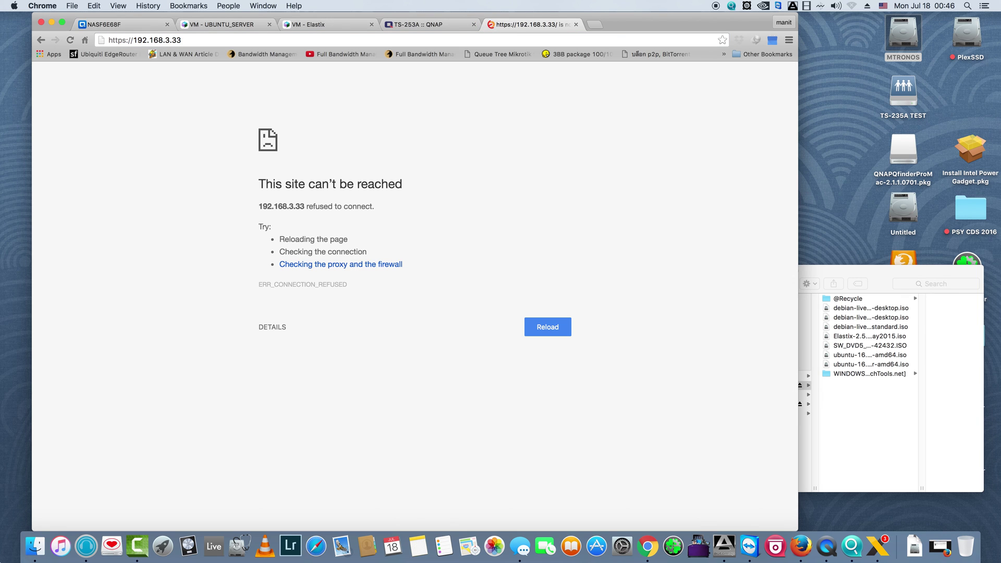
Switch to X-Lite, place a test call to extension 11 and hang up
left_click(879, 546)
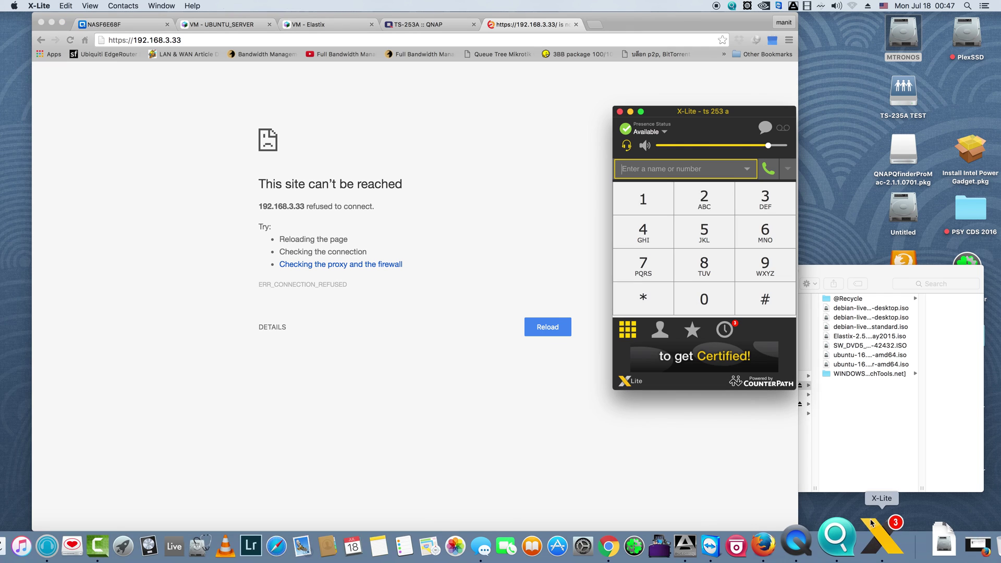
left_click(646, 131)
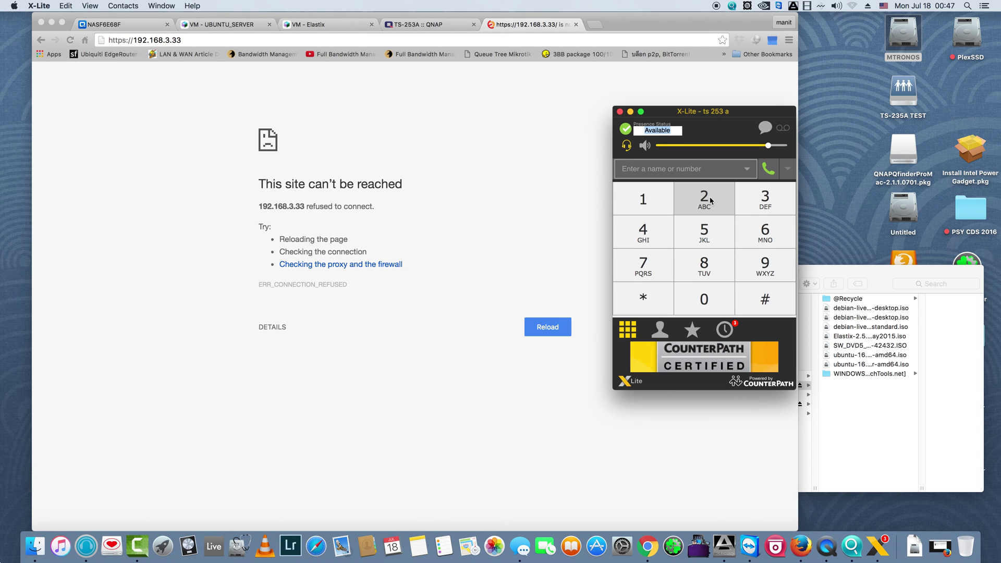
left_click(658, 199)
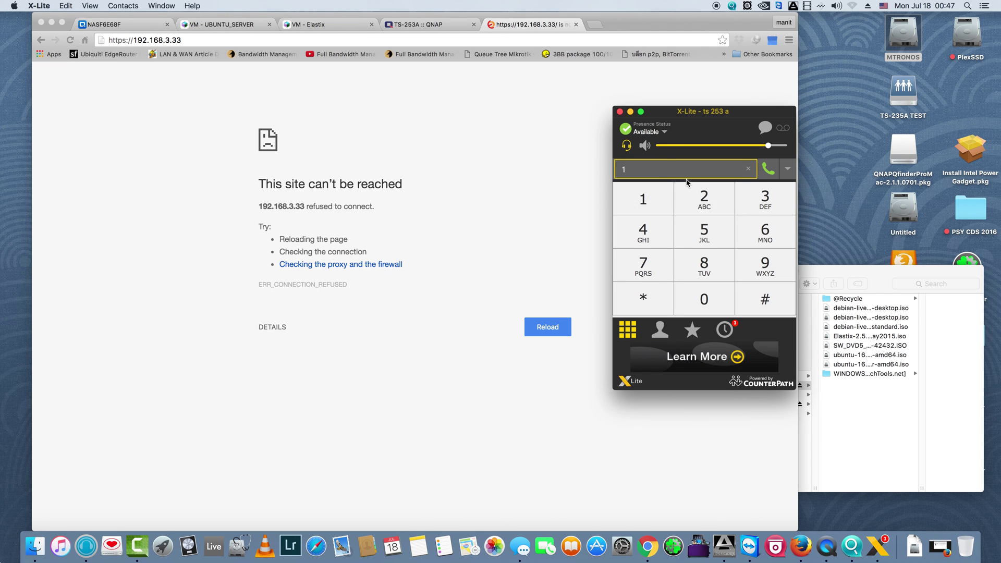
left_click(667, 193)
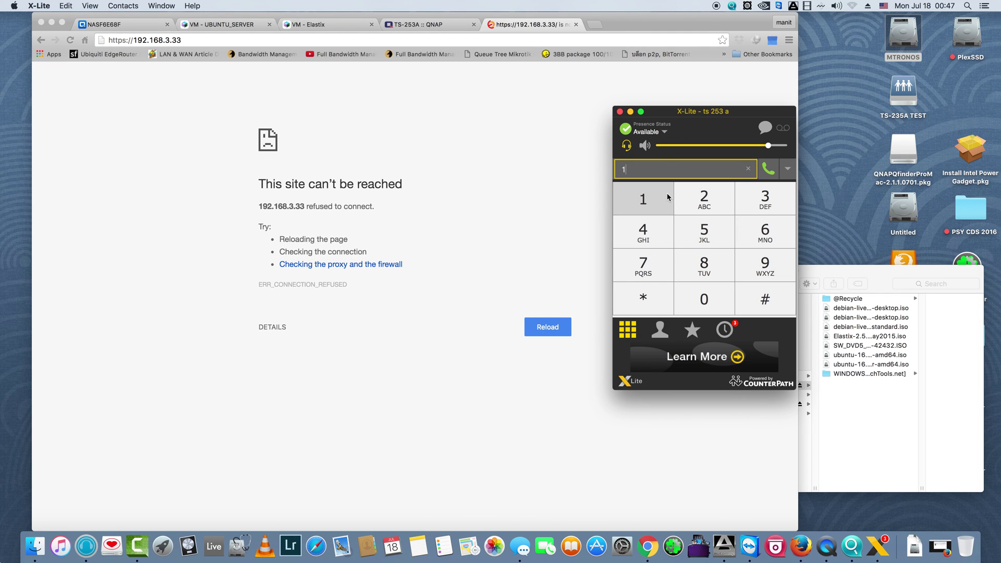
left_click(767, 169)
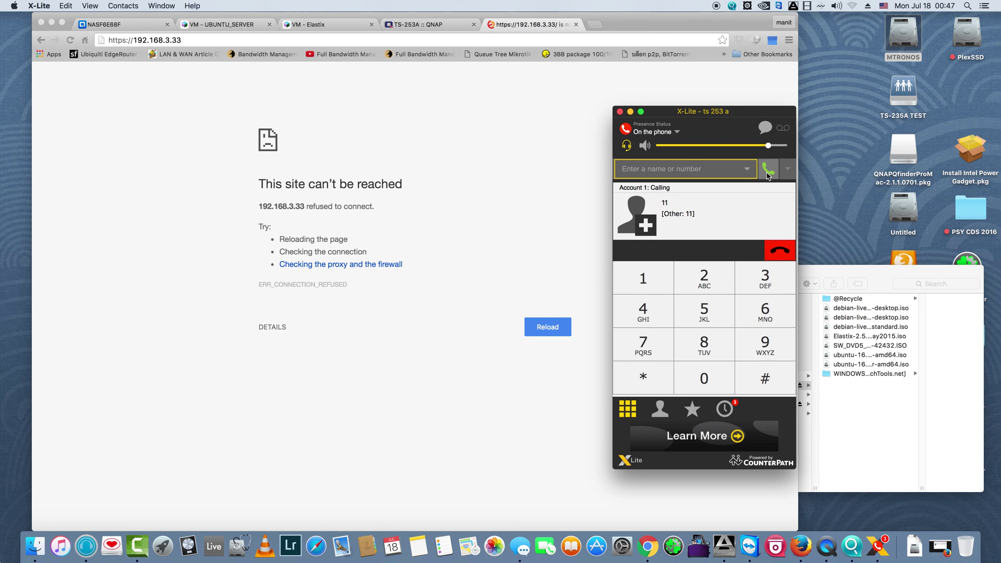
left_click(785, 257)
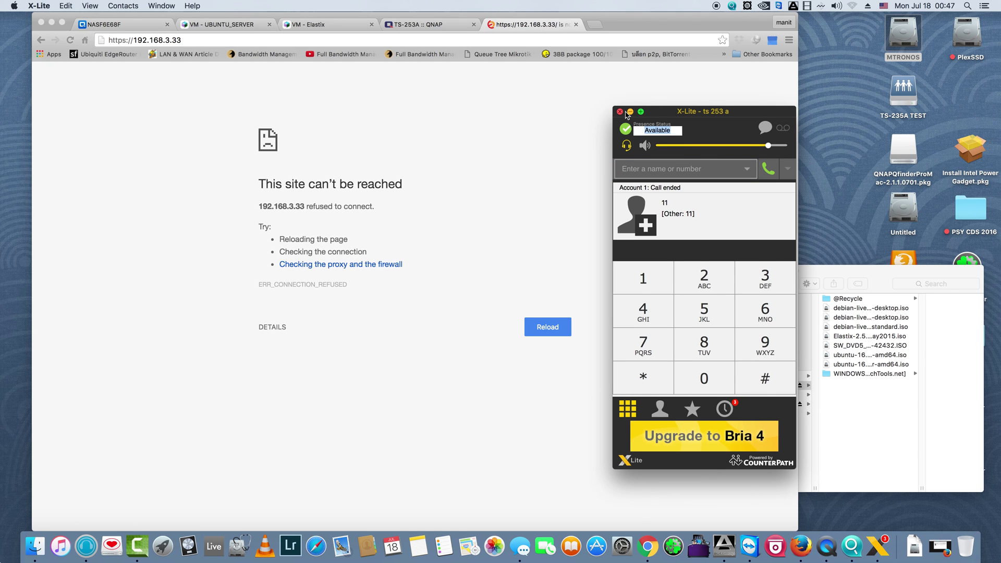
Quit X-Lite and launch it again from the installed applications
right_click(886, 545)
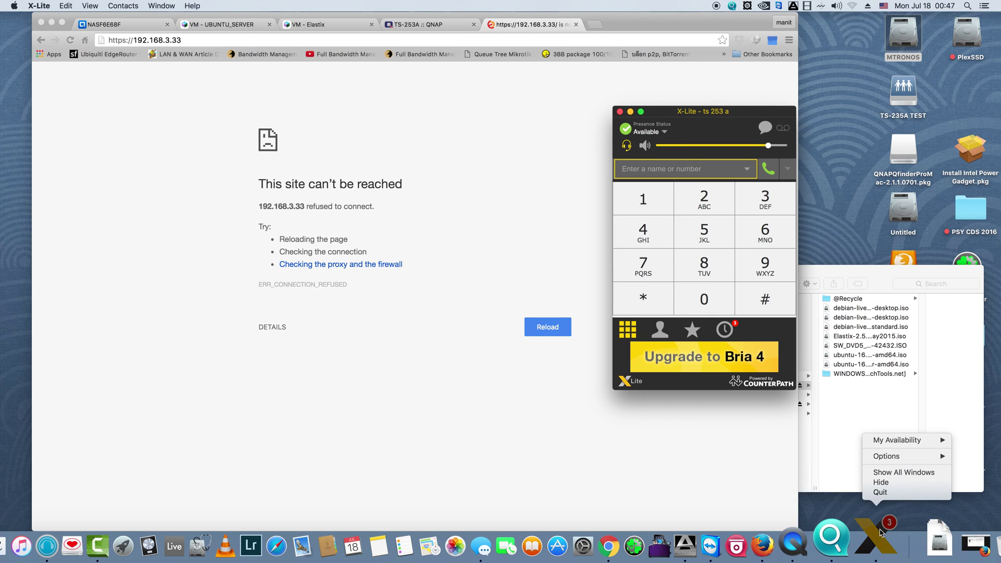
left_click(886, 499)
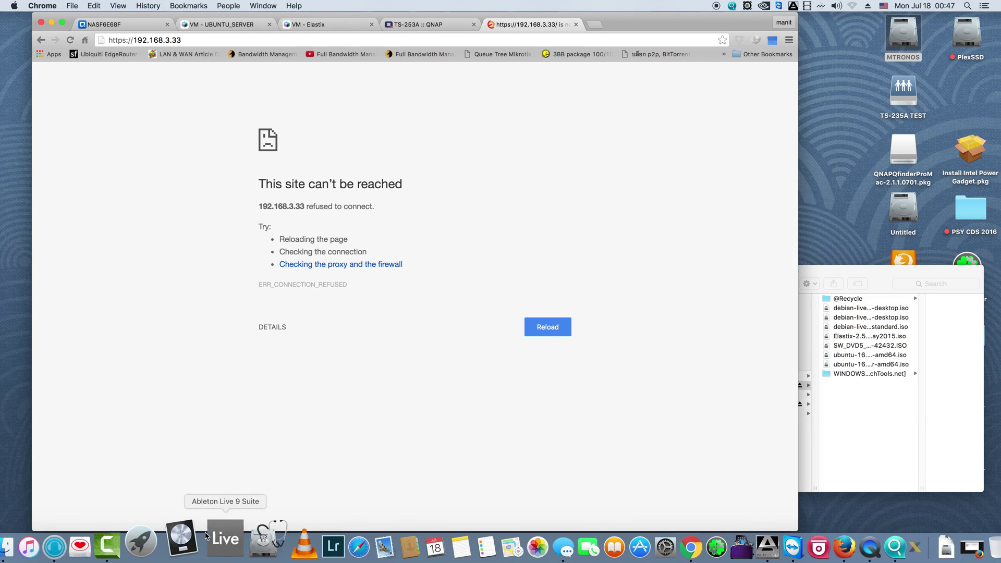
left_click(168, 542)
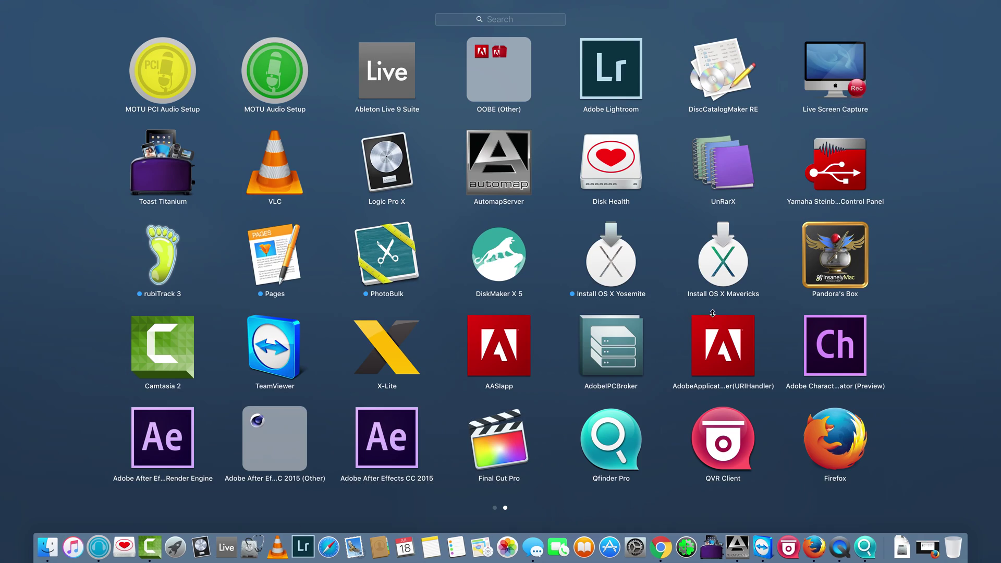
scroll(719, 345, "left", 3)
scroll(672, 219, "right", 3)
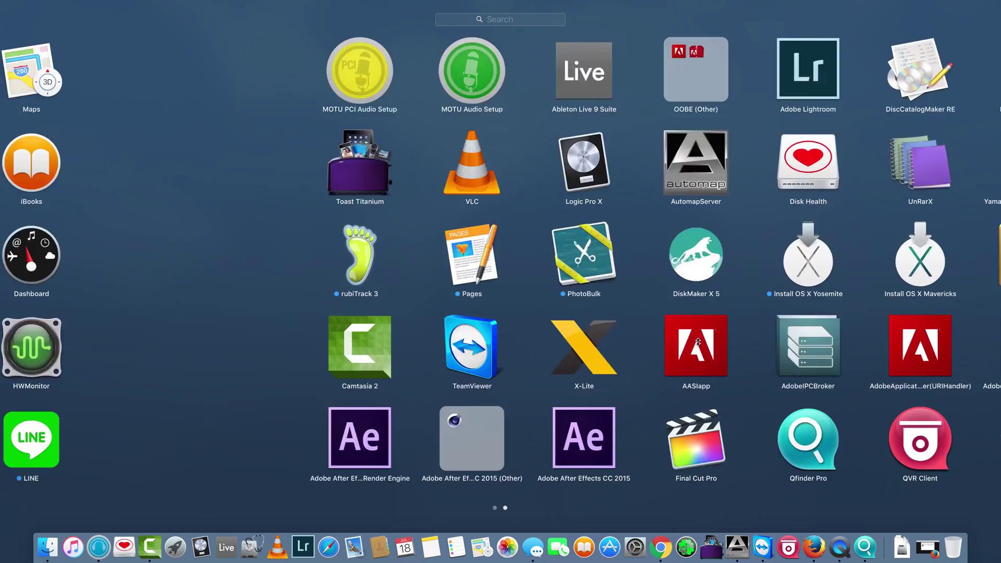
left_click(505, 17)
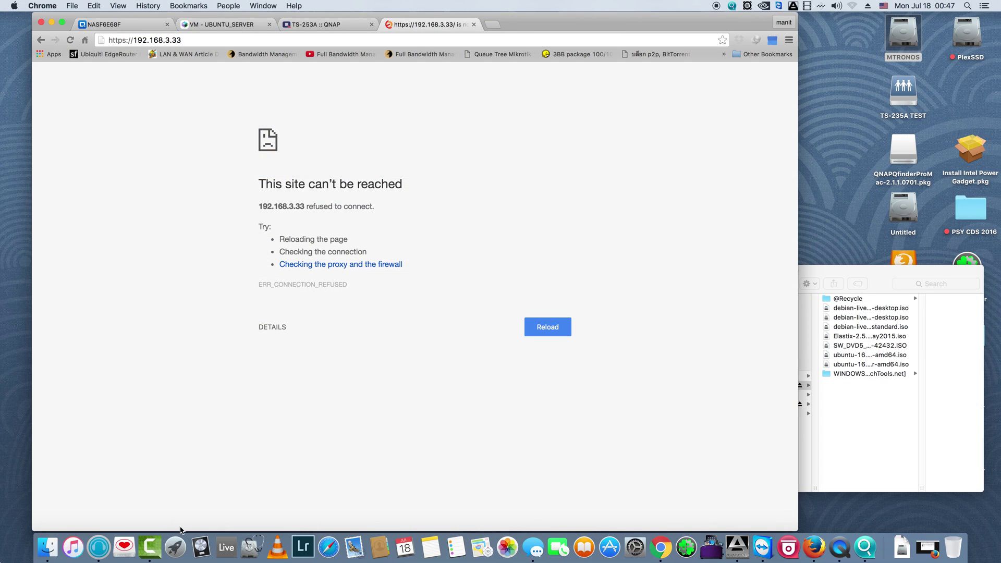
left_click(175, 547)
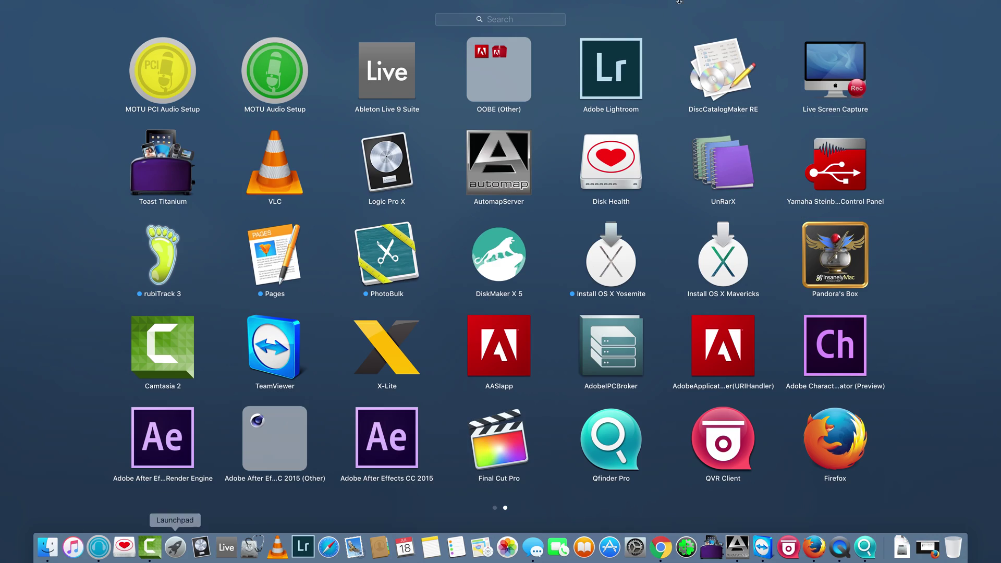
left_click(407, 352)
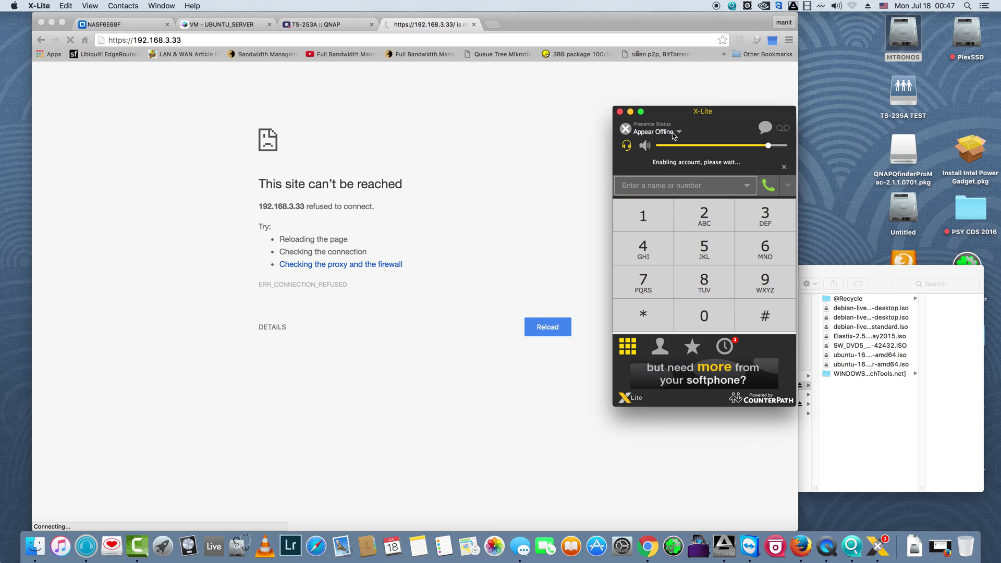
Close the X-Lite window and return to the QNAP NAS desktop page in Chrome
left_click(620, 111)
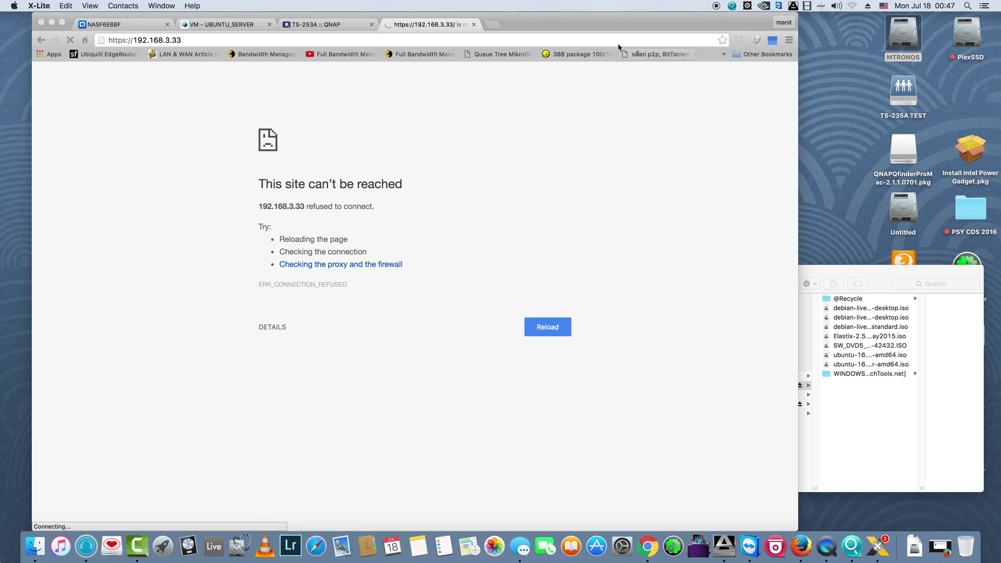
left_click(107, 25)
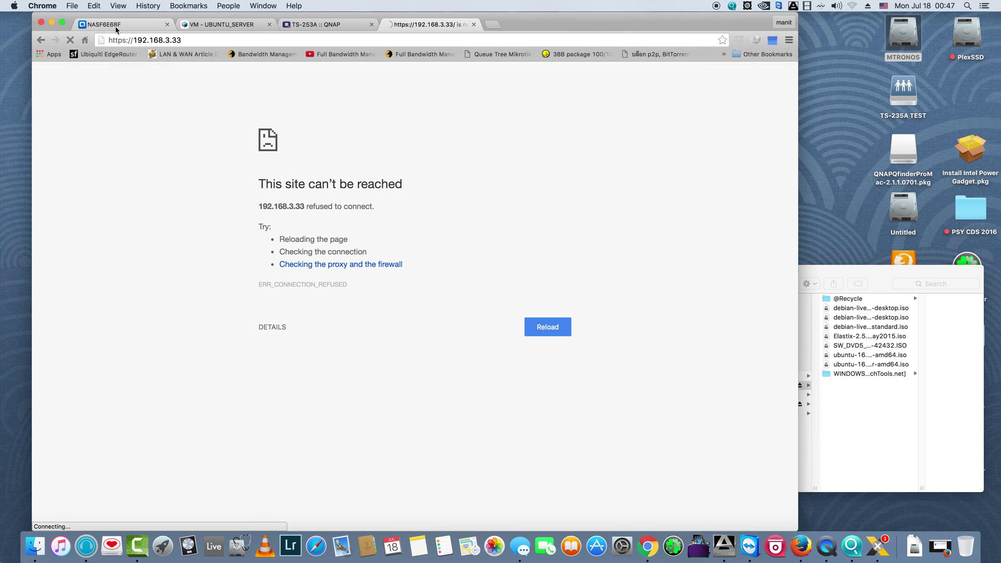